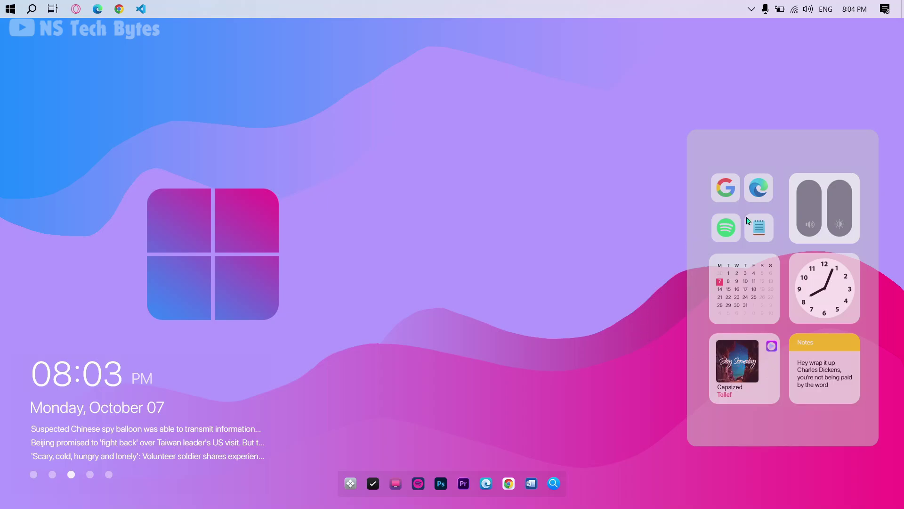
Step: Launch Notepad from the desktop widget and close its empty window
click(759, 227)
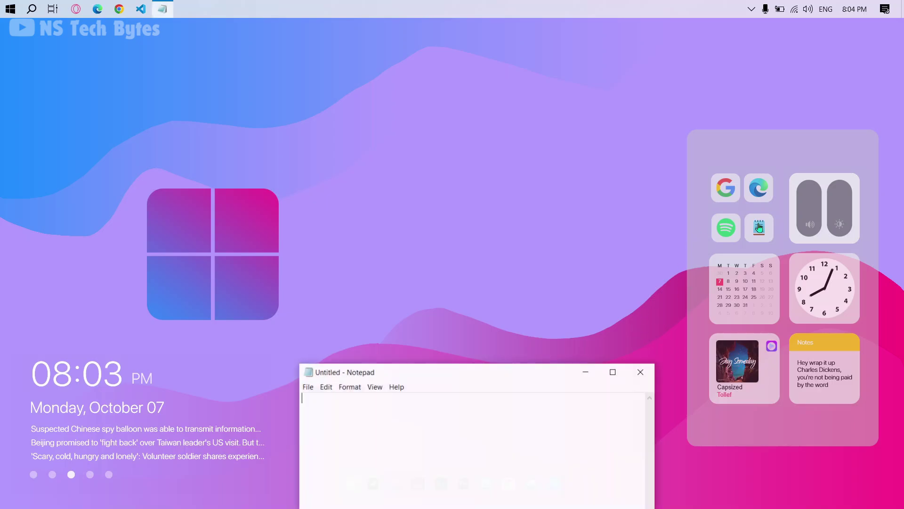
click(640, 372)
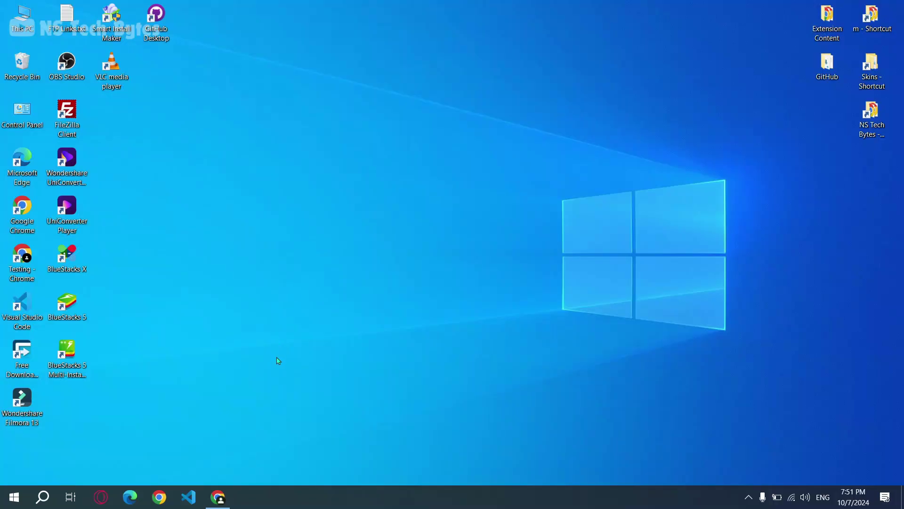
Step: Download the Make Desktop Look Cool Part #5 archive from its MediaFire page in Chrome and dismiss the advert popup
click(223, 498)
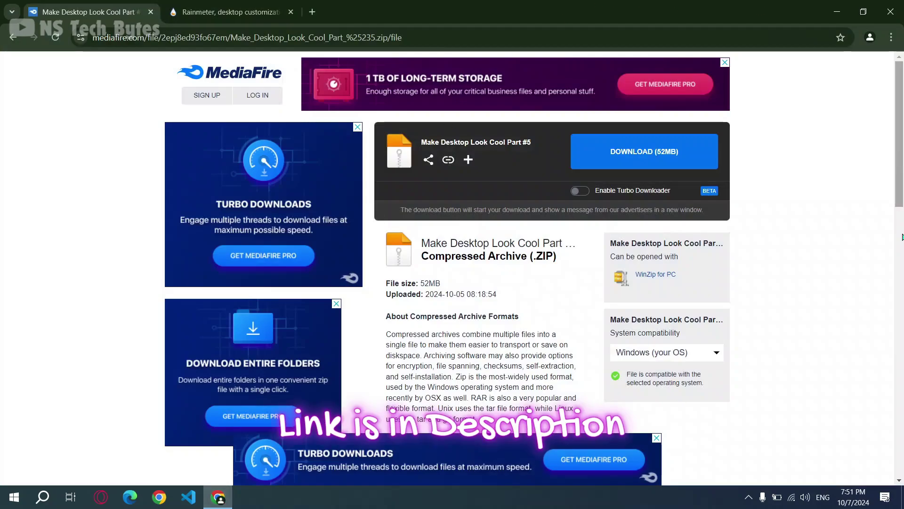
click(658, 163)
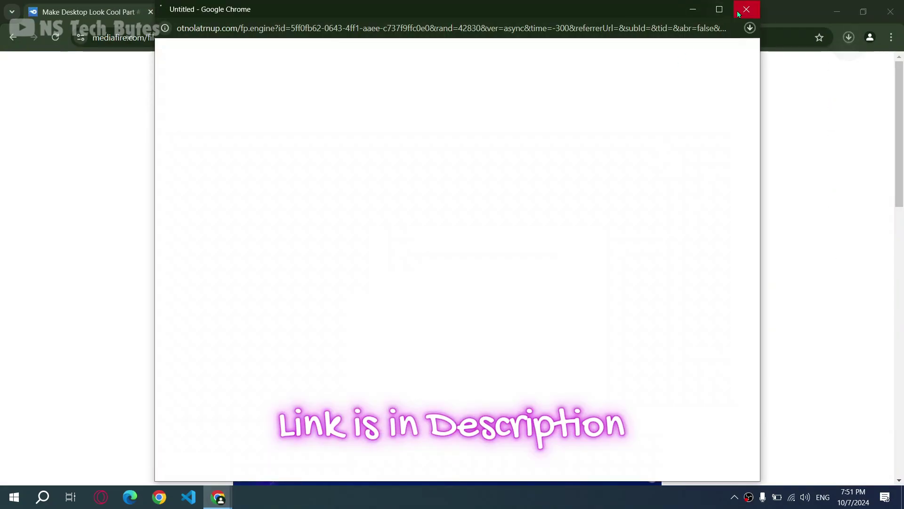
click(746, 10)
Step: Download the Rainmeter 4.5.20 installer from rainmeter.net and check the browser's downloads
click(220, 13)
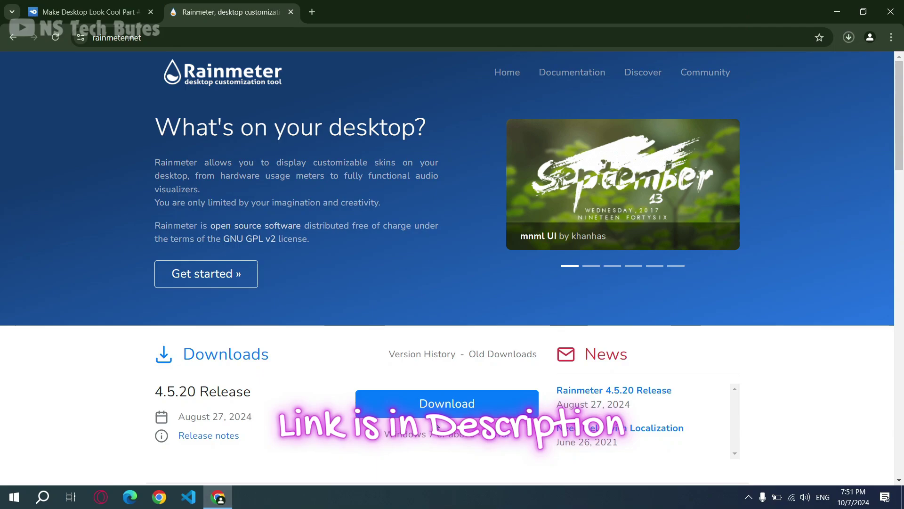
click(488, 409)
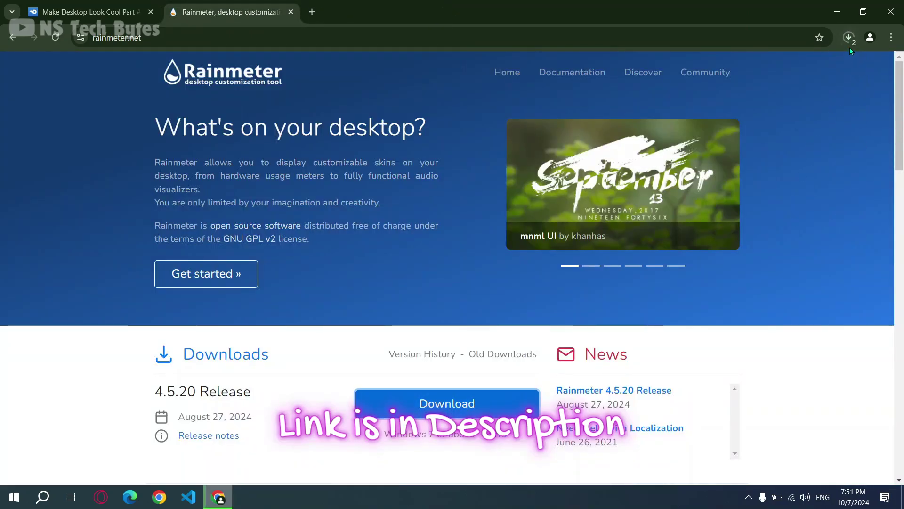
click(848, 38)
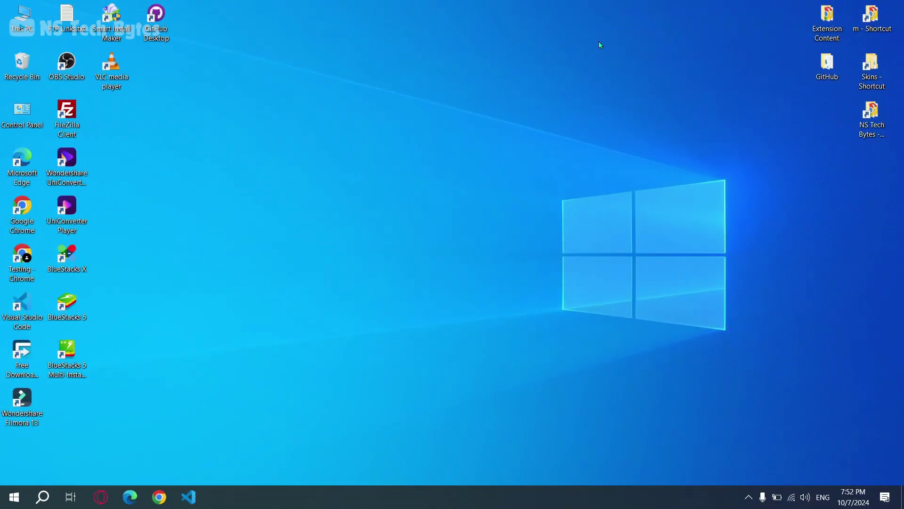
Step: Open the Downloads folder in File Explorer and show its files as medium icons
double_click(16, 27)
click(624, 85)
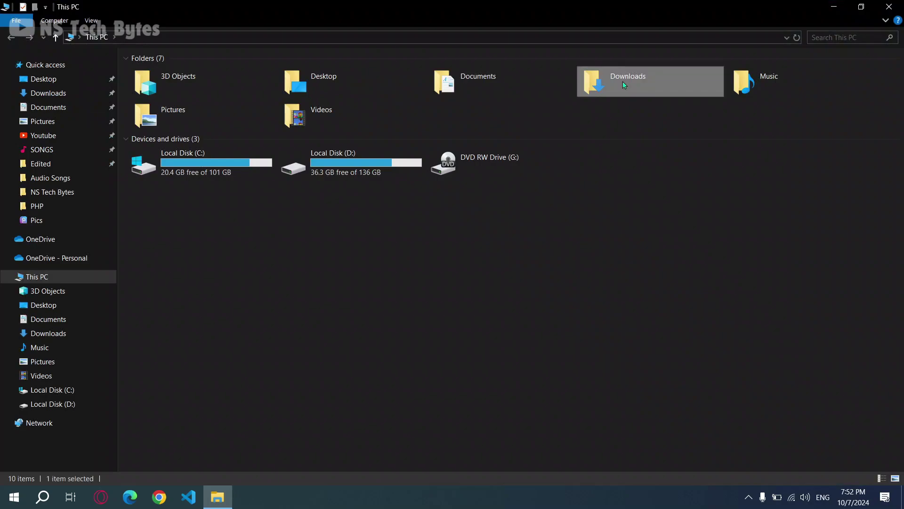
double_click(625, 85)
right_click(189, 125)
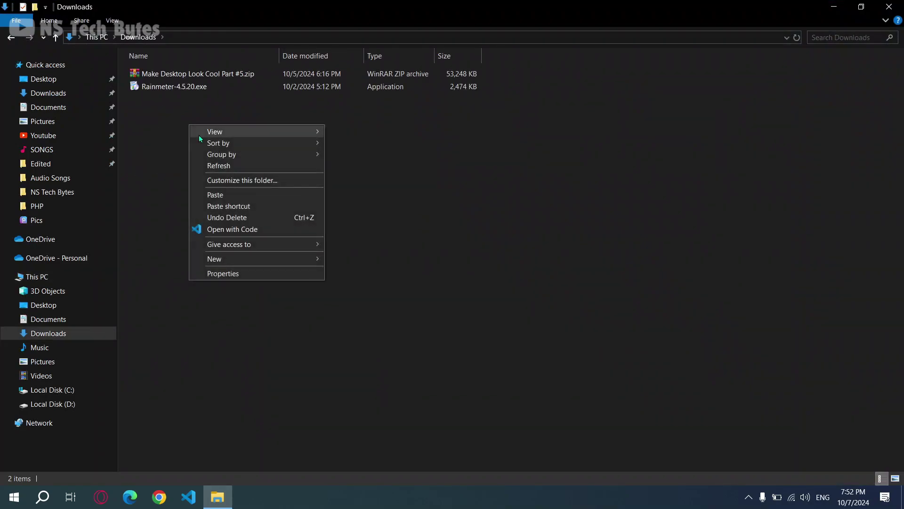
mouse_move(202, 131)
click(346, 154)
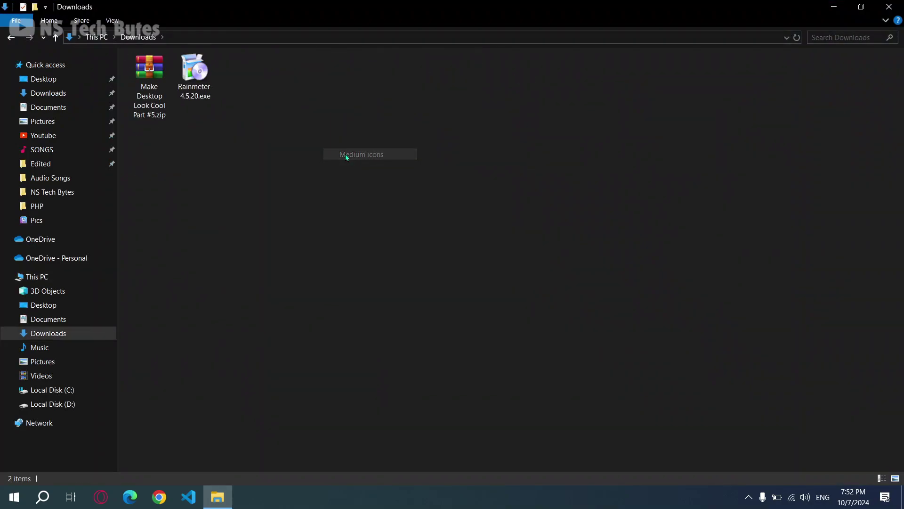
Step: Extract Make Desktop Look Cool Part #5.zip into a folder of the same name within Downloads
click(143, 81)
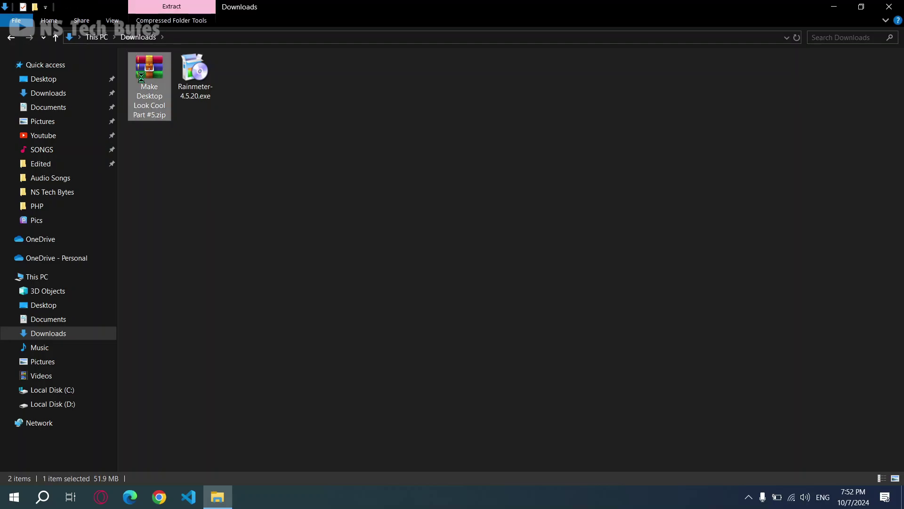
right_click(142, 79)
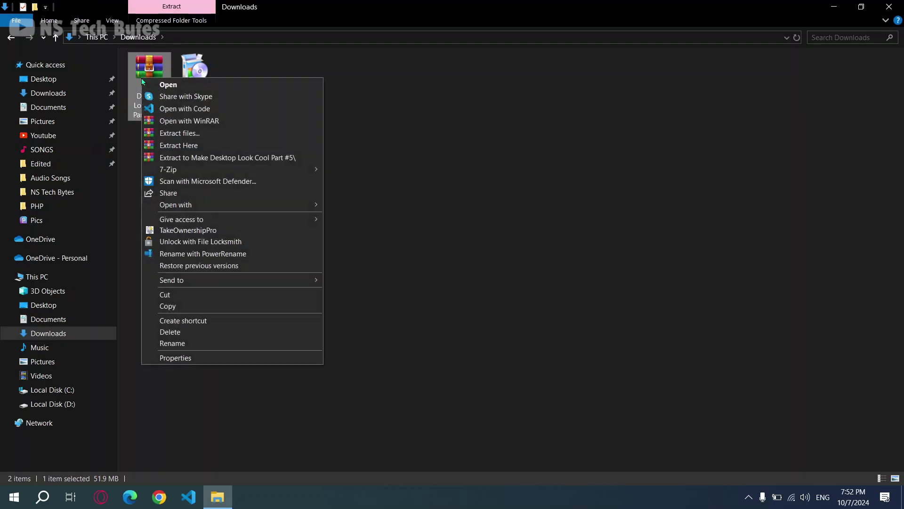
click(187, 158)
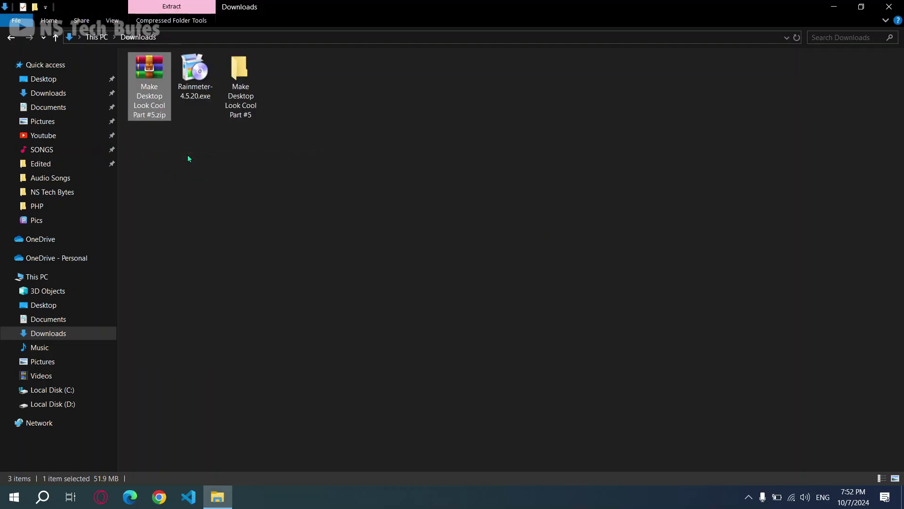
Step: Set Untitled design.png from the extracted pack's Wallpaper folder as the desktop background and view the desktop
double_click(240, 78)
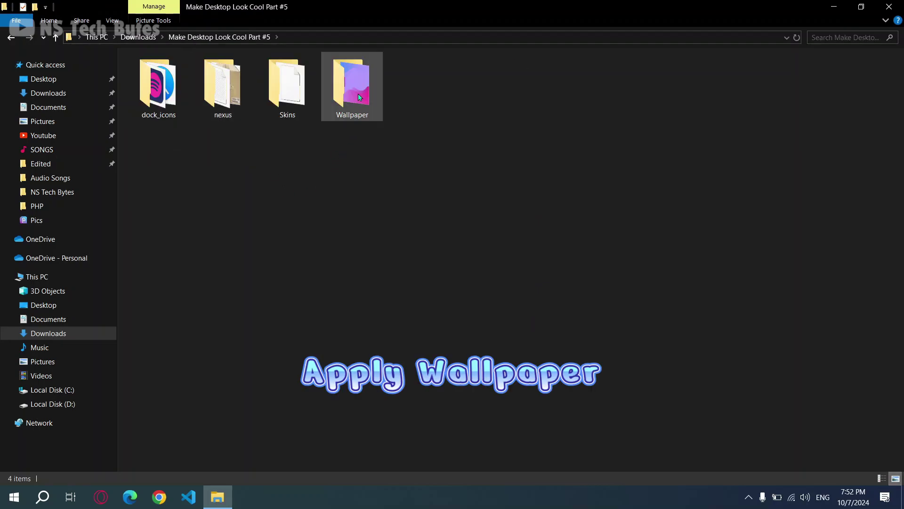
double_click(358, 96)
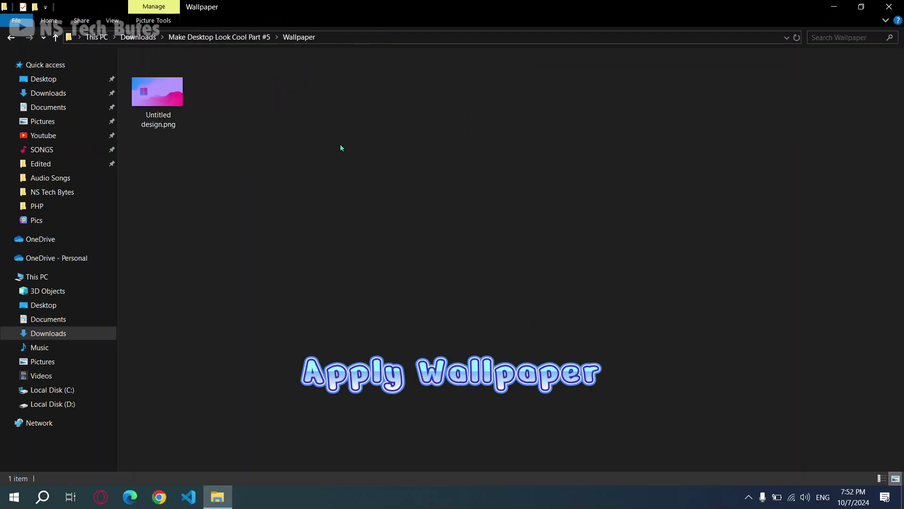
double_click(139, 84)
right_click(139, 84)
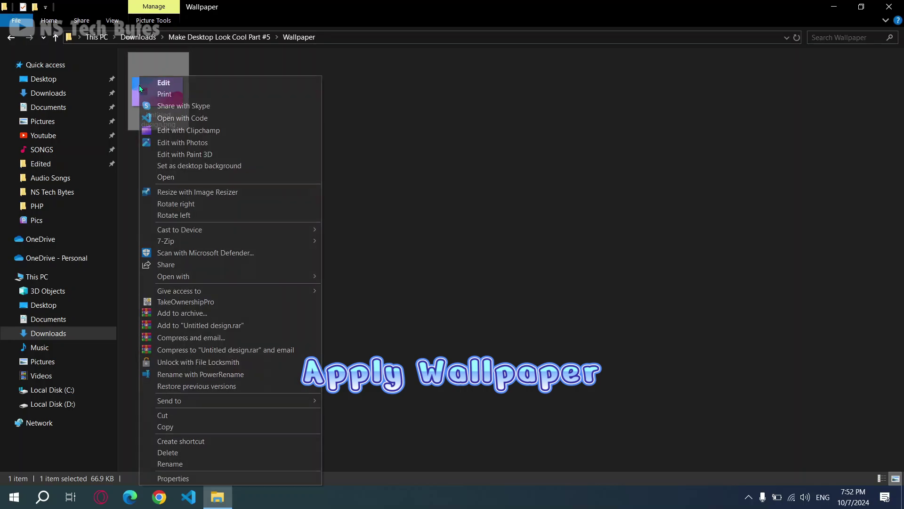
click(183, 164)
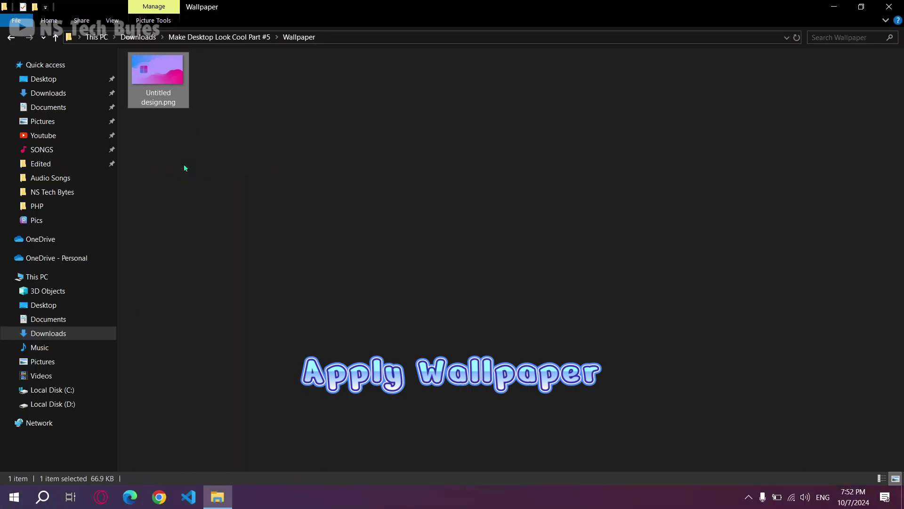
click(834, 7)
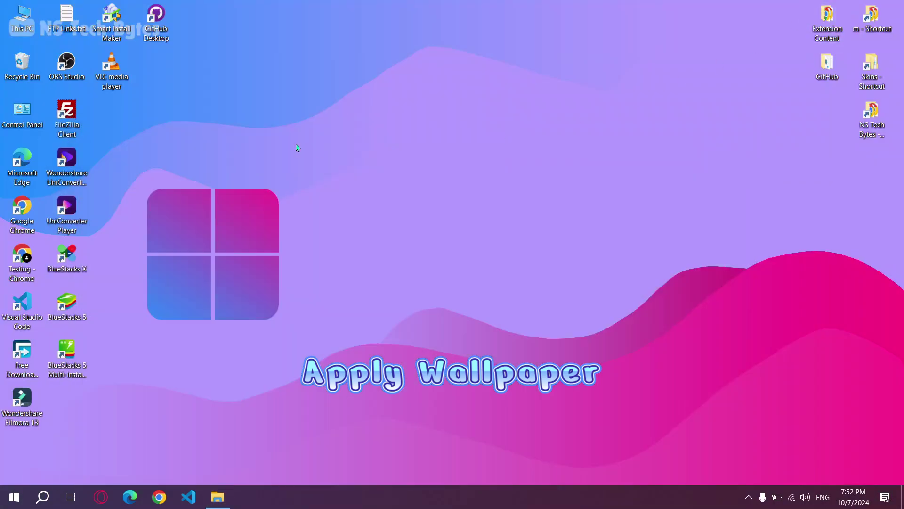
Step: Install Rainmeter by running Rainmeter-4.5.20.exe from Downloads with the English language and the standard installation
click(217, 497)
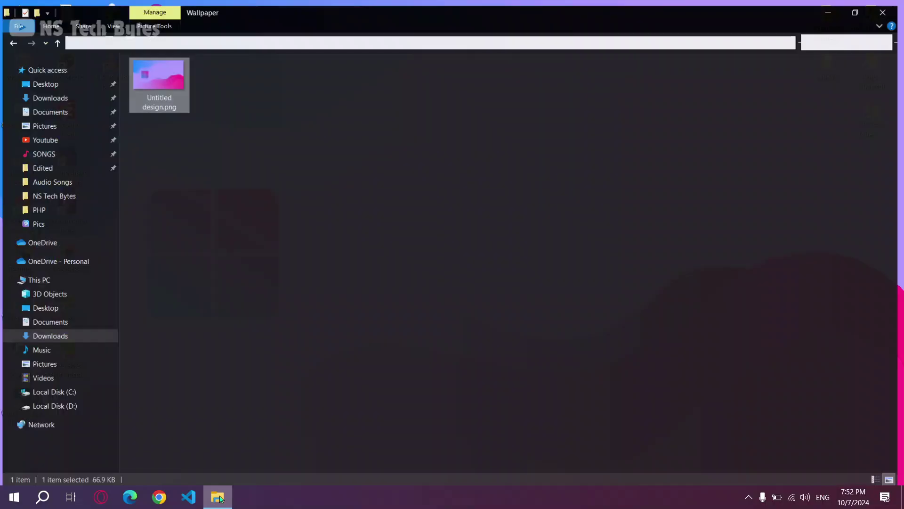
click(10, 39)
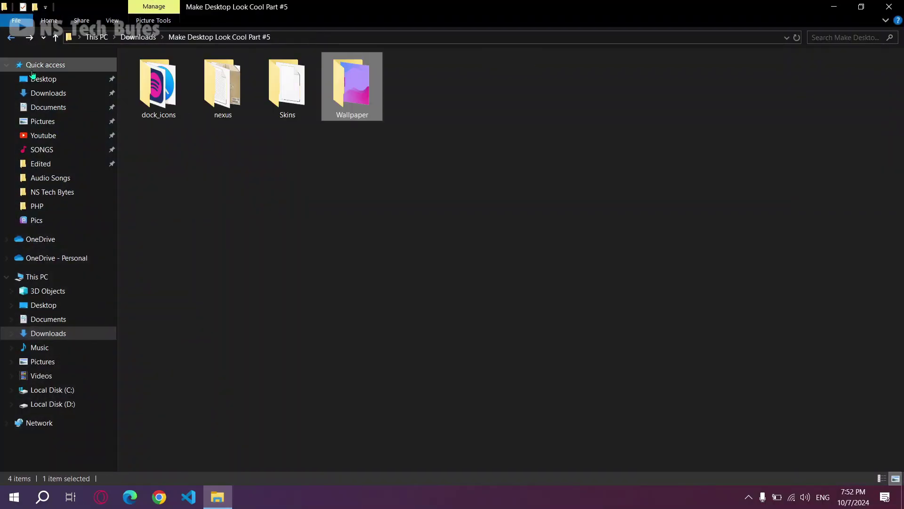
click(8, 39)
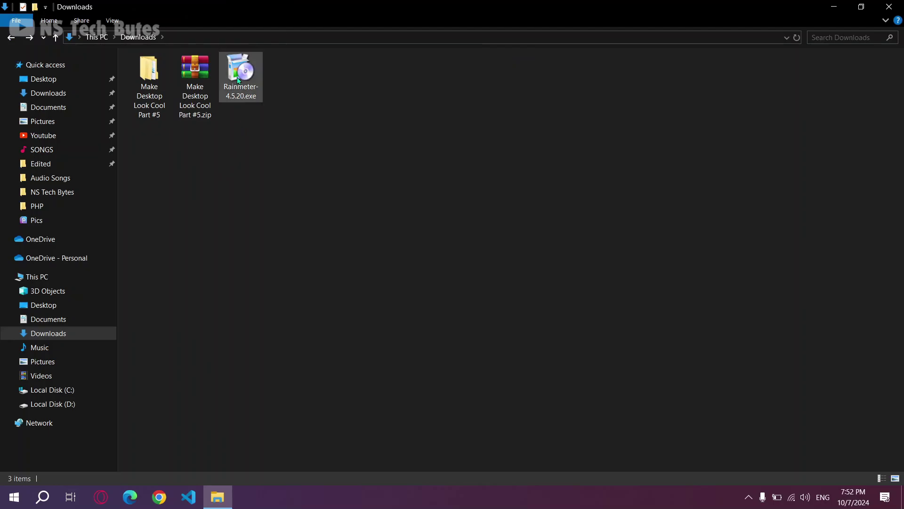
double_click(239, 81)
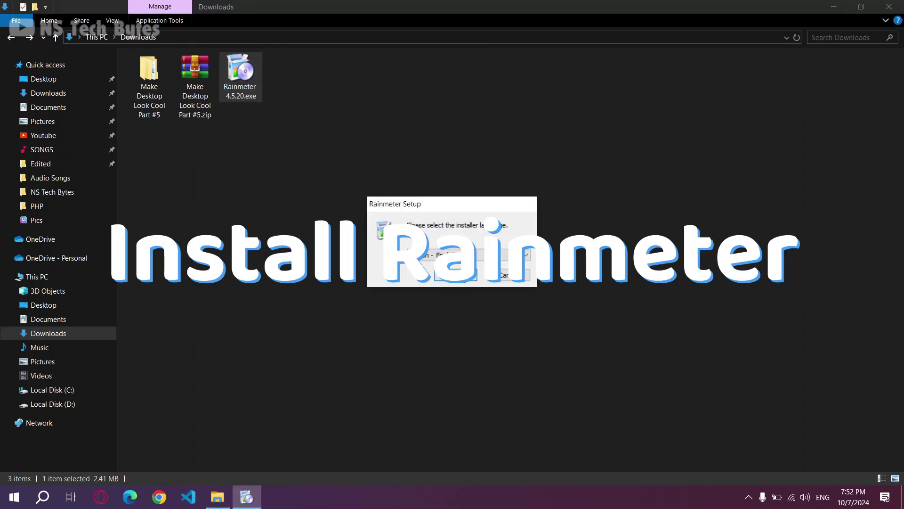
key(Return)
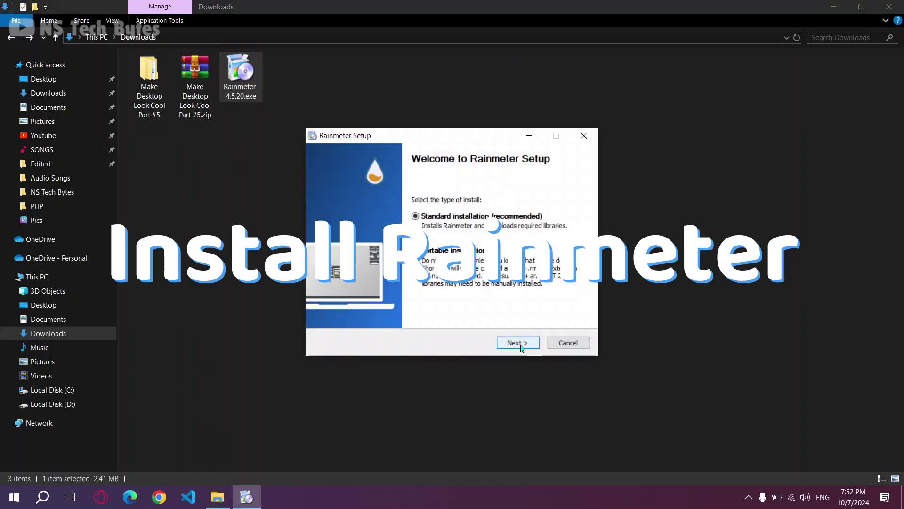
click(518, 343)
click(518, 342)
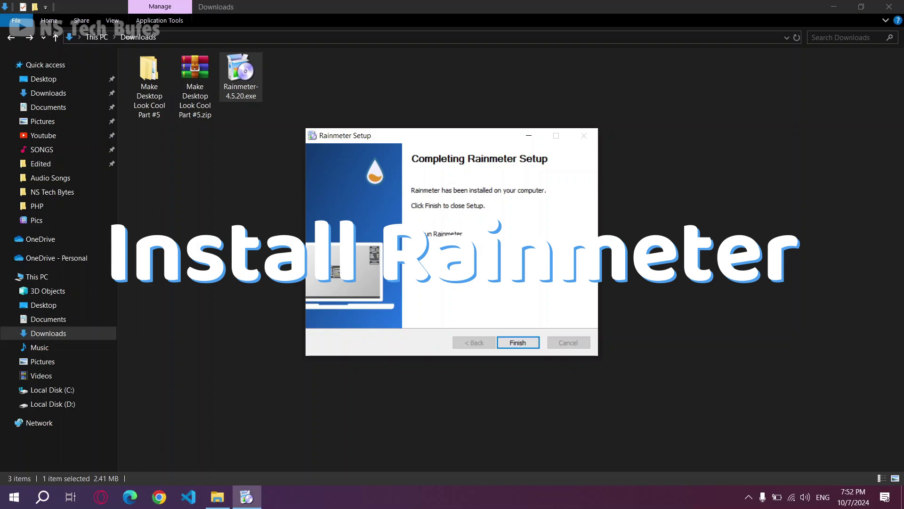
click(517, 343)
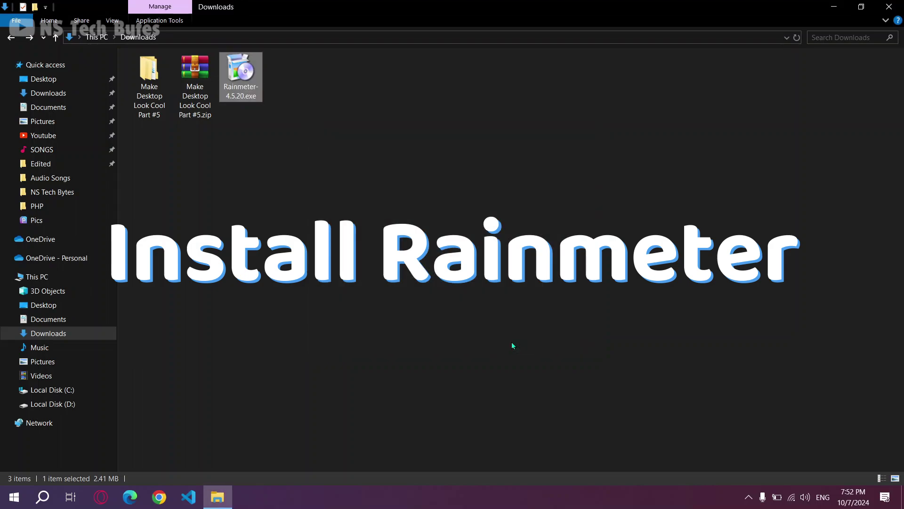
Step: Unload Rainmeter's default welcome, disks, system and clock skins from the desktop
click(833, 6)
right_click(471, 250)
click(501, 363)
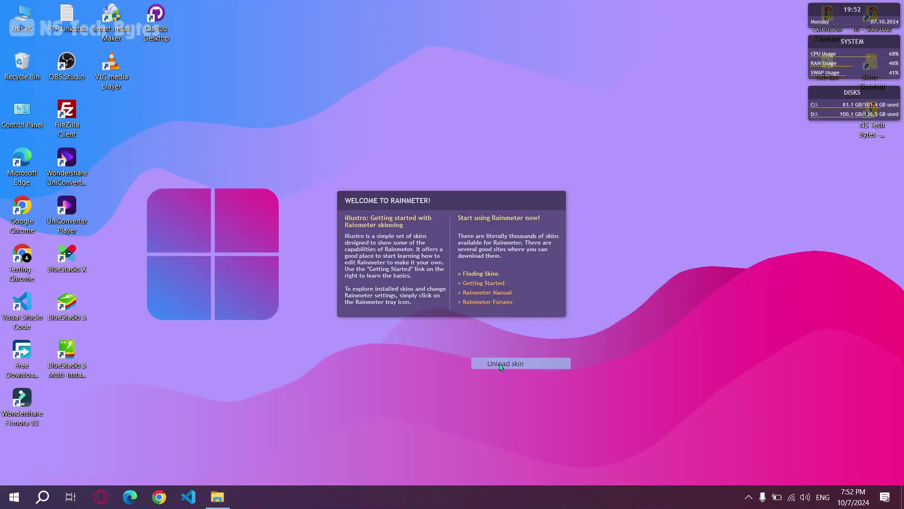
right_click(835, 101)
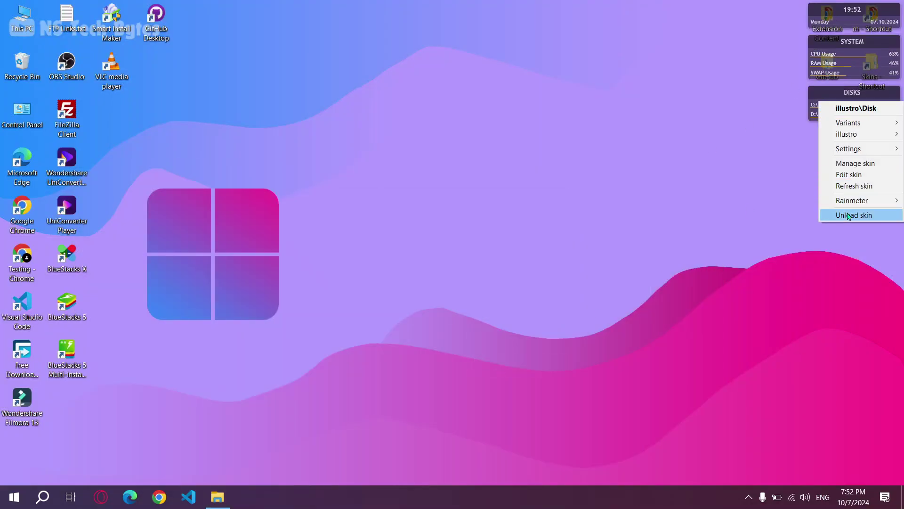
click(848, 215)
right_click(844, 67)
click(844, 177)
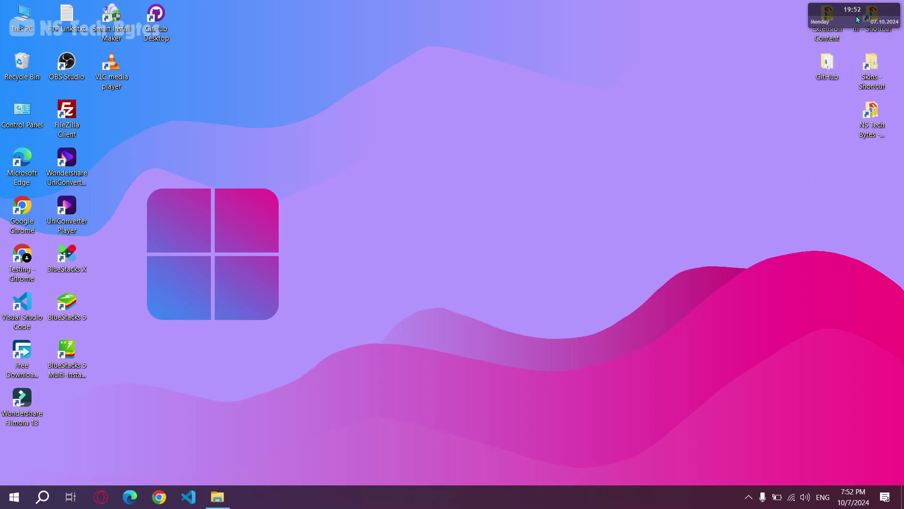
right_click(847, 14)
click(853, 128)
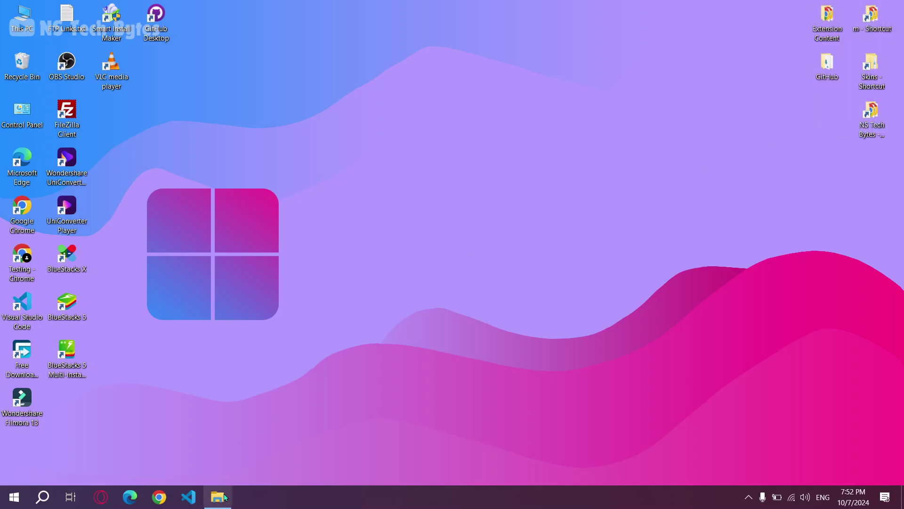
Step: Install BigSur.rmskin from the pack's Skins folder without applying its included layout, and return to the Make Desktop Look Cool Part #5 folder
click(217, 497)
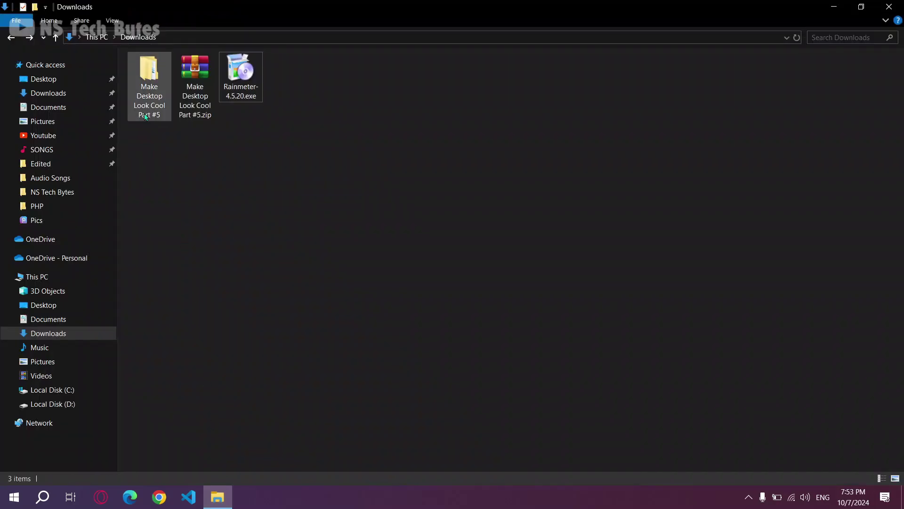
double_click(142, 108)
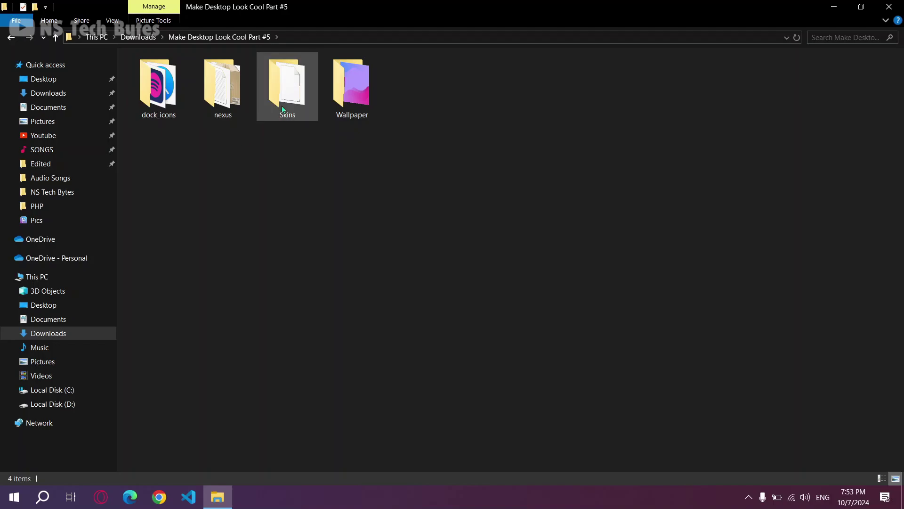
double_click(282, 108)
double_click(172, 73)
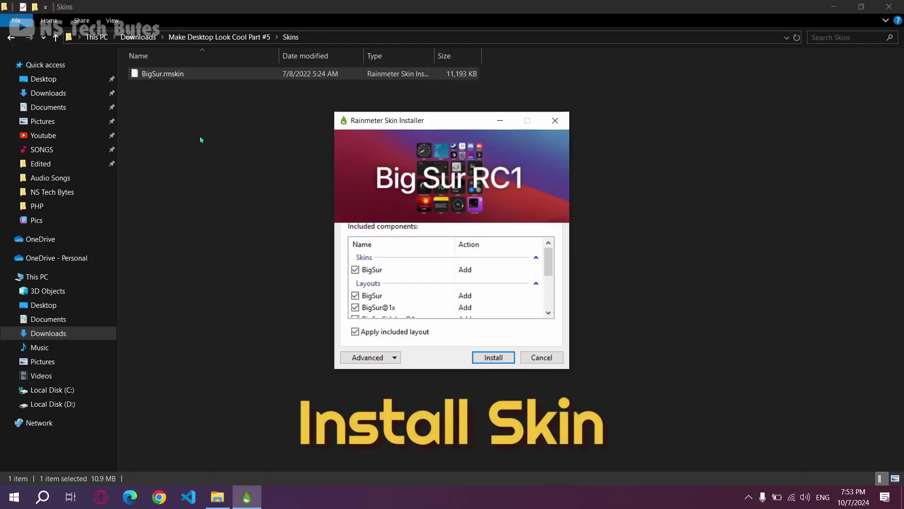
click(493, 358)
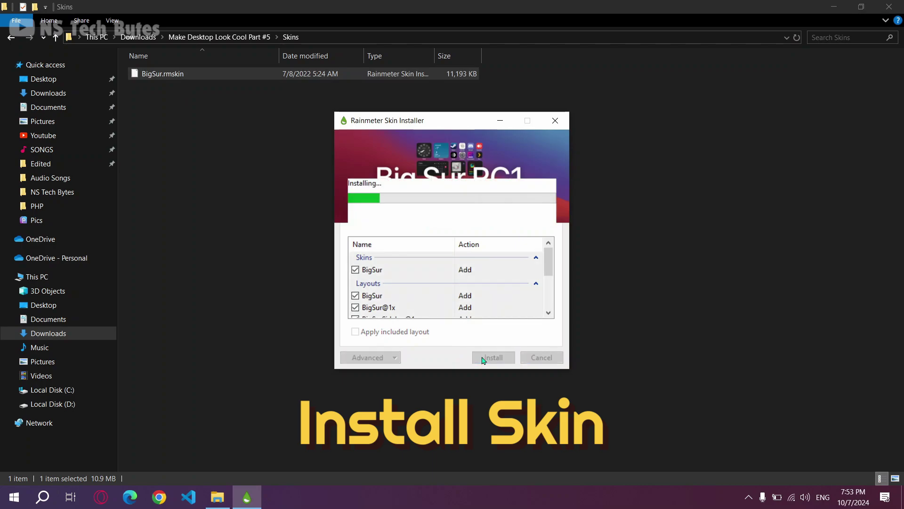
click(314, 318)
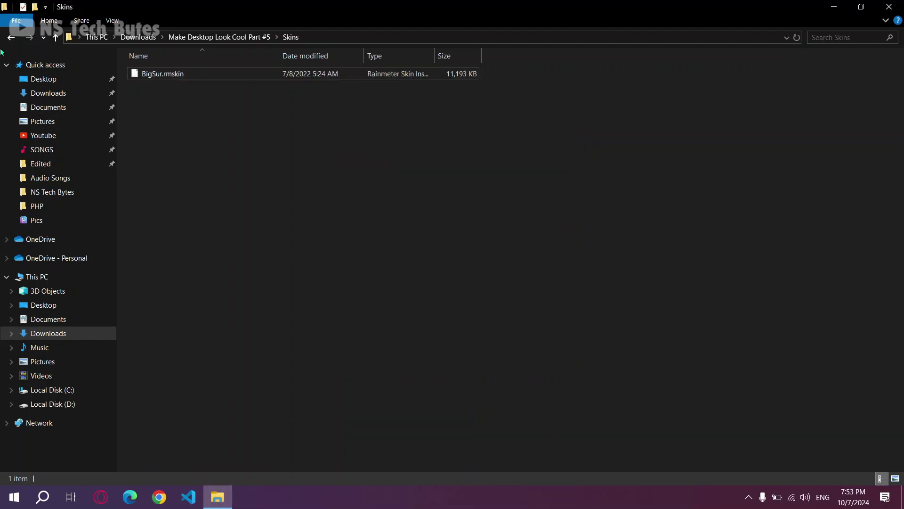
click(11, 38)
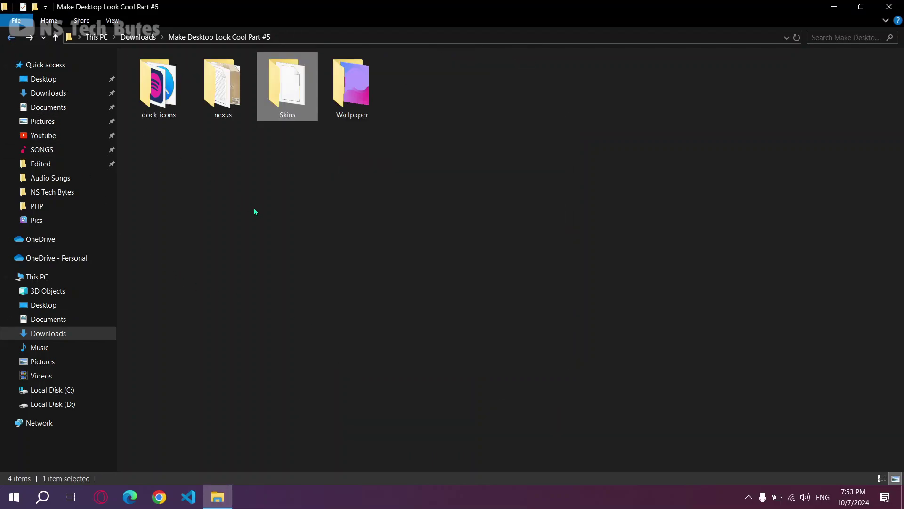
Step: Copy the dock_icons folder from Make Desktop Look Cool Part #5 into the root of Local Disk (C:)
click(145, 91)
right_click(146, 91)
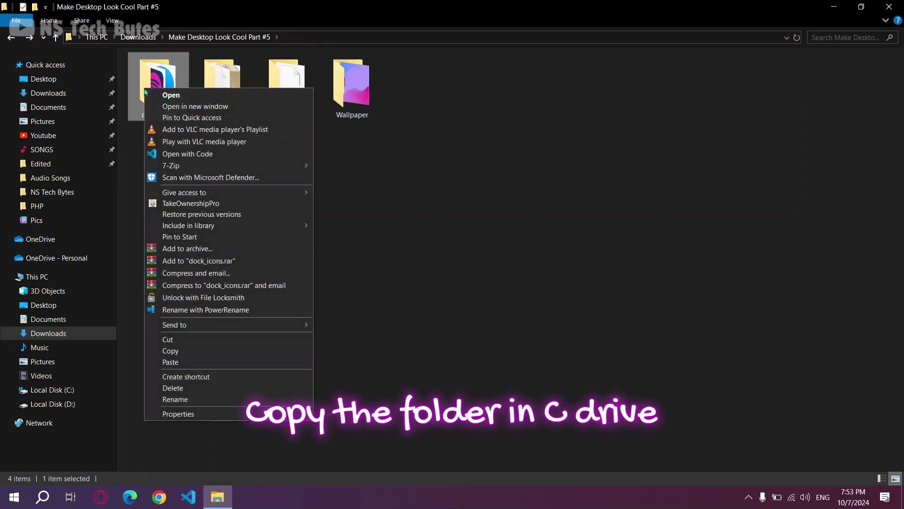
click(175, 350)
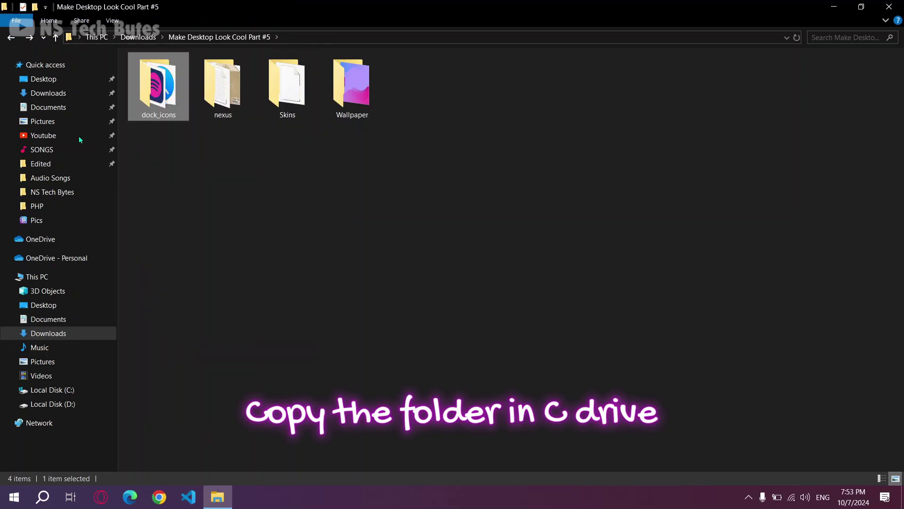
click(16, 37)
click(16, 37)
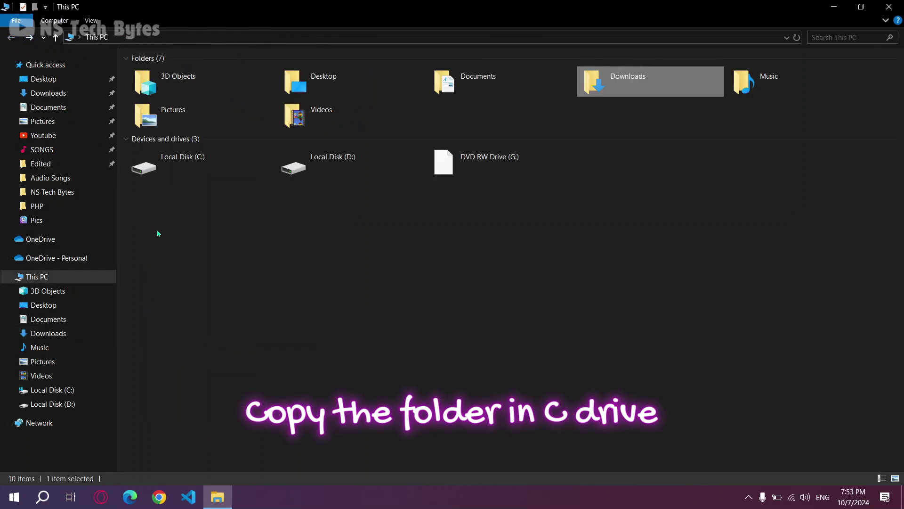
double_click(199, 169)
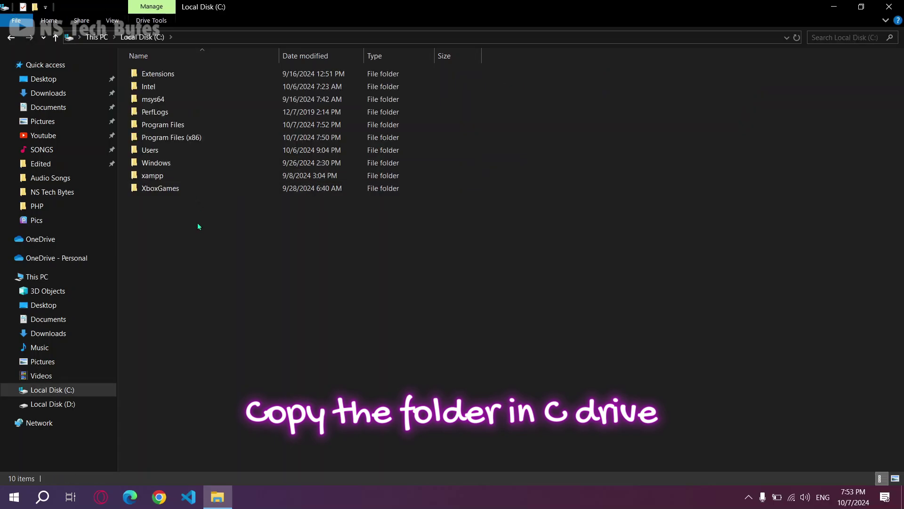
right_click(196, 231)
click(220, 284)
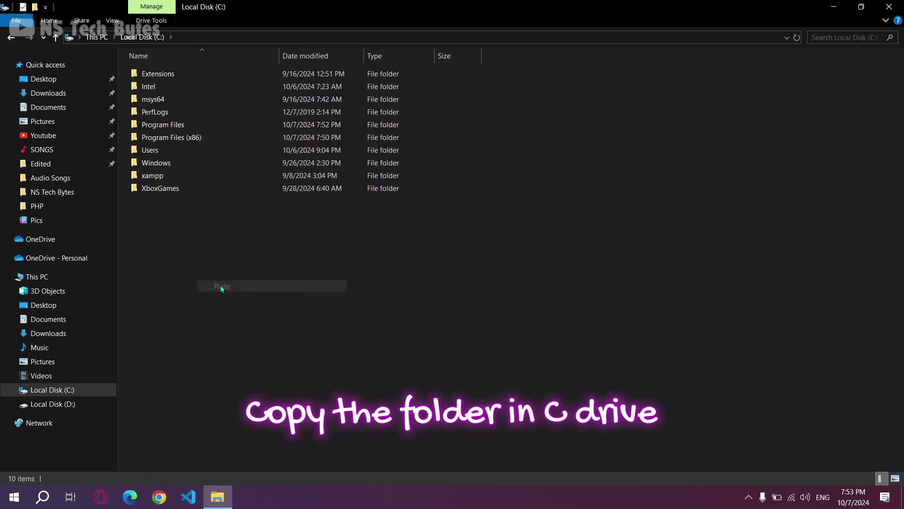
click(216, 285)
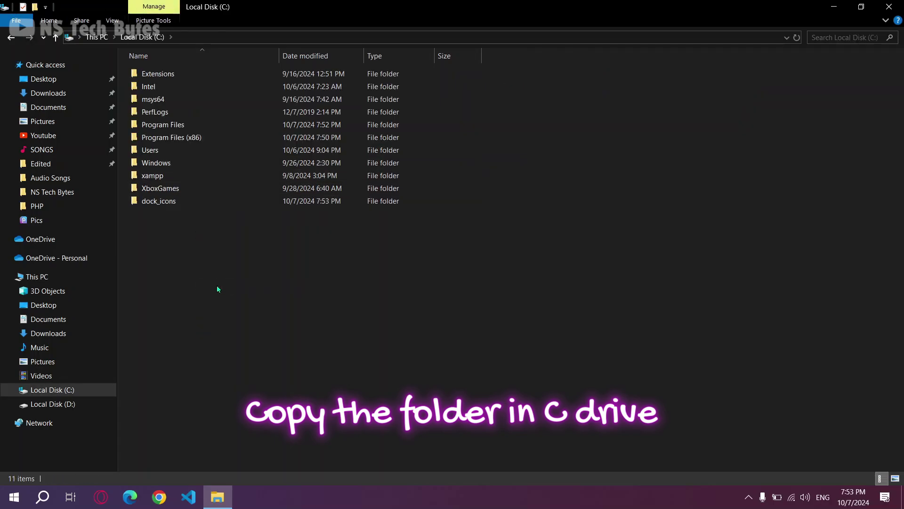
Step: Install Nexus from NexusSetup.exe in the pack's nexus folder with default locations, without launching it, and close the File Explorer window
click(9, 39)
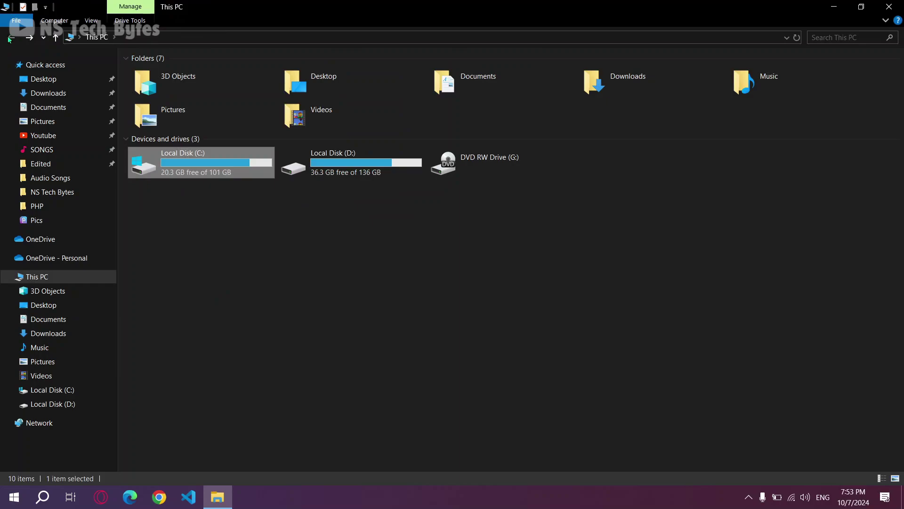
double_click(590, 86)
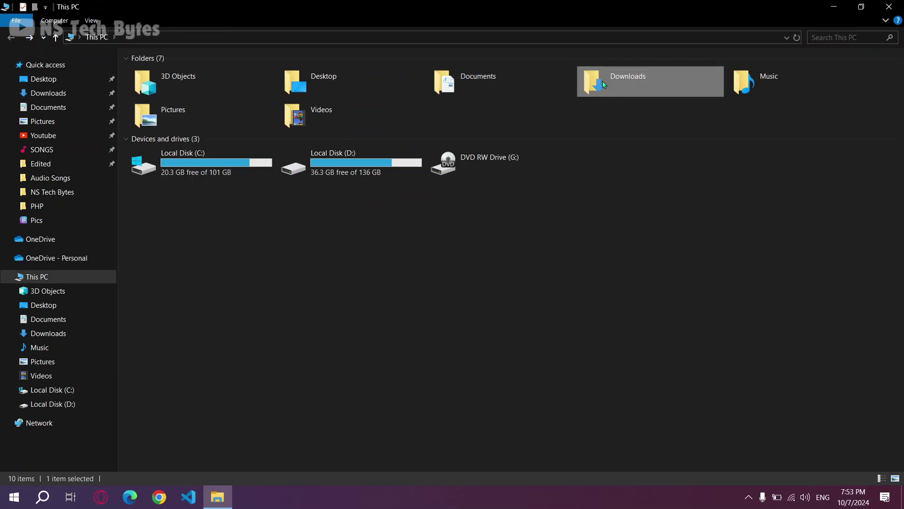
double_click(159, 104)
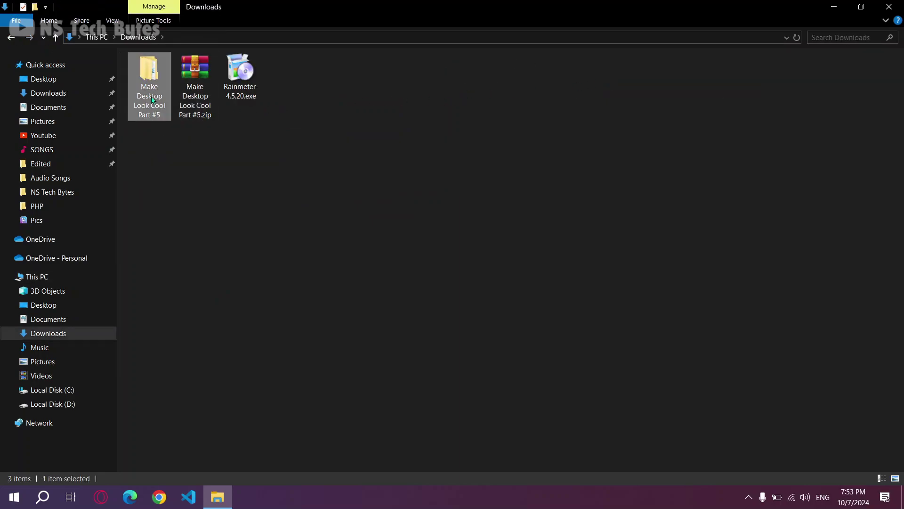
double_click(217, 88)
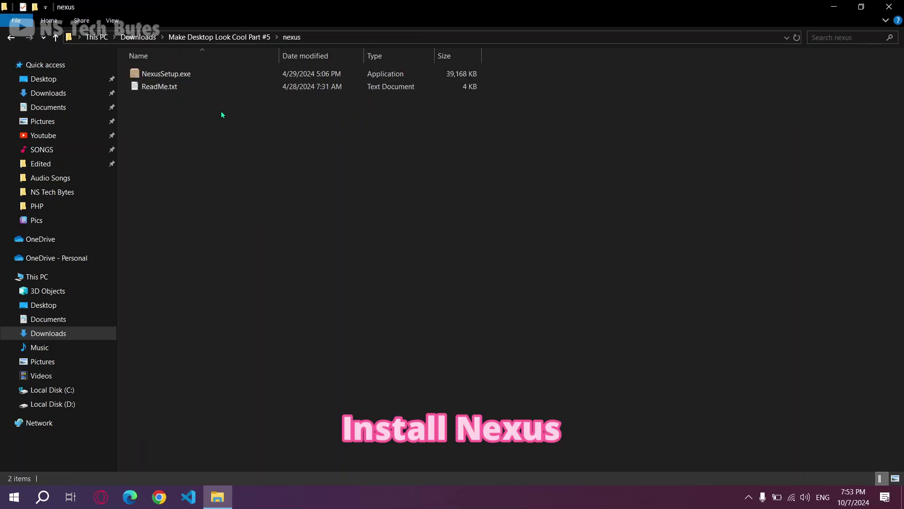
double_click(169, 74)
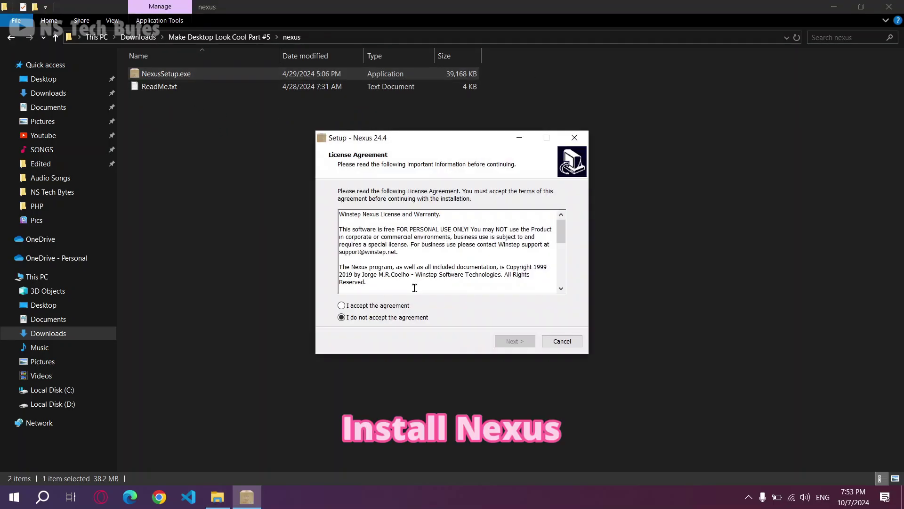
click(375, 307)
click(530, 344)
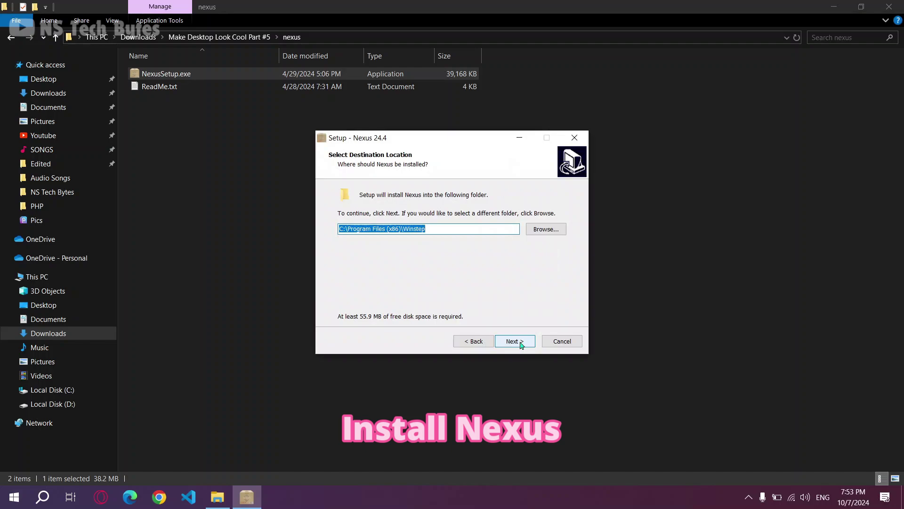
click(515, 341)
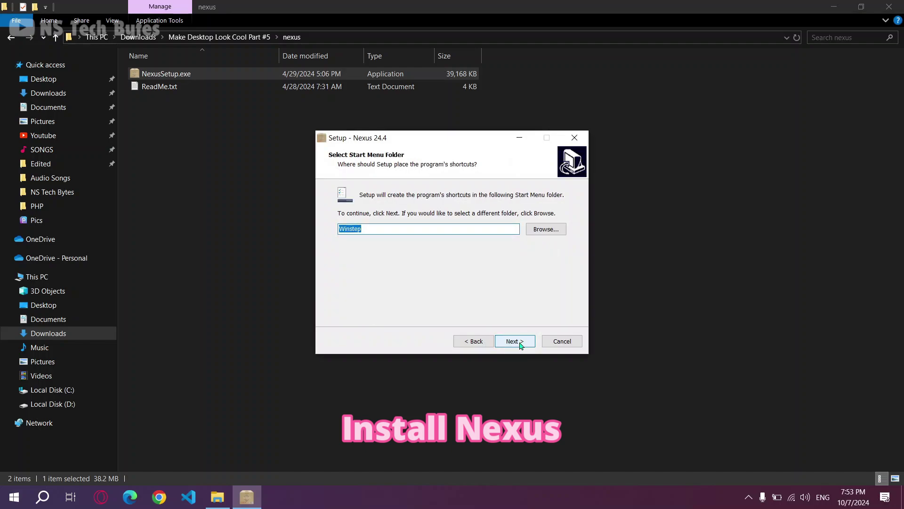
click(522, 345)
click(521, 346)
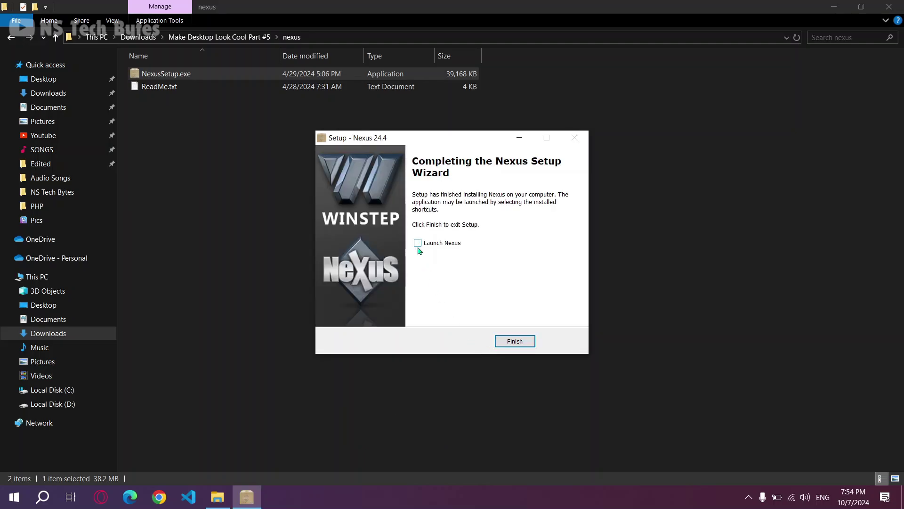
click(506, 340)
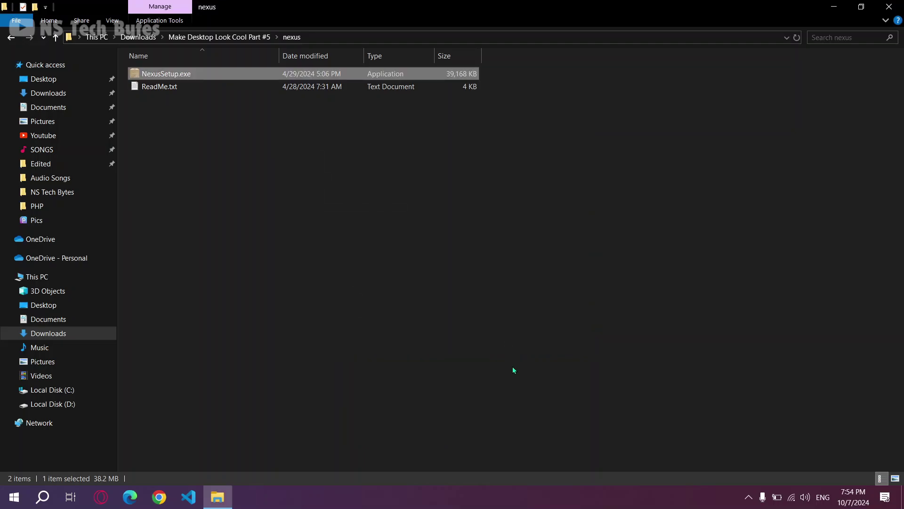
click(891, 6)
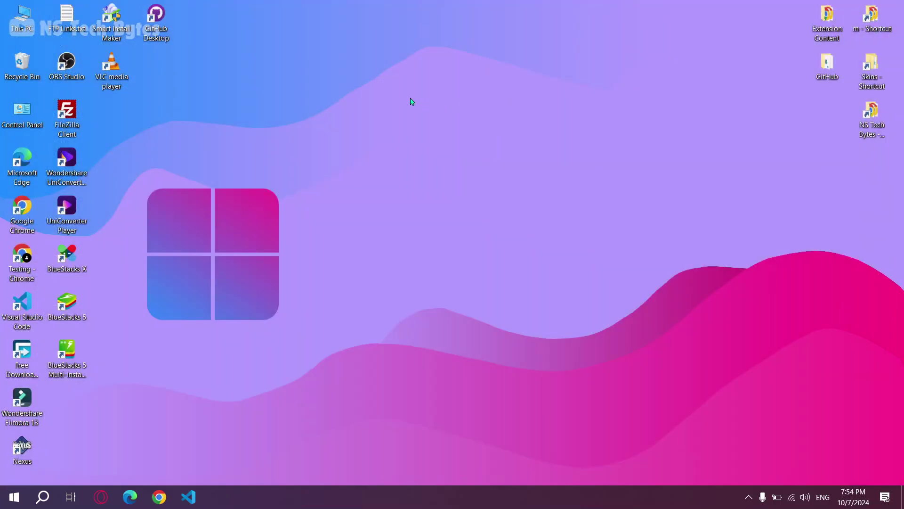
Step: Hide all desktop icons
right_click(403, 101)
mouse_move(424, 105)
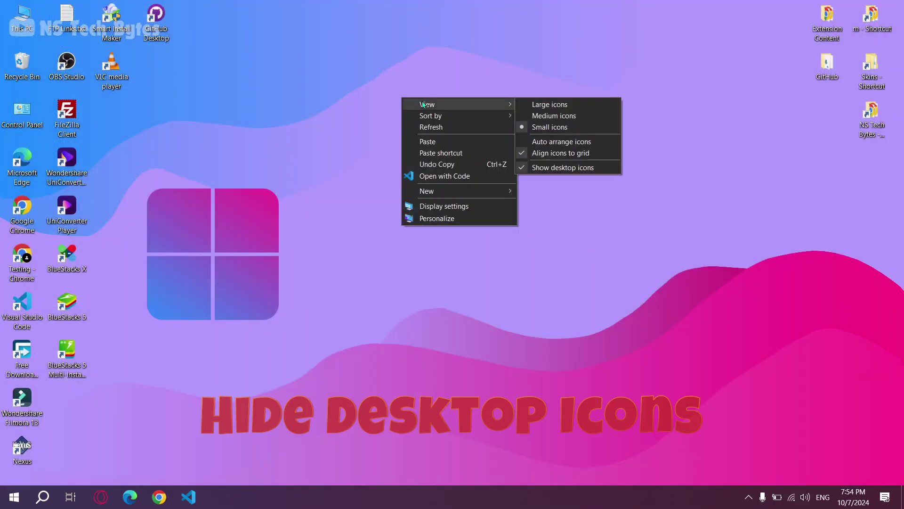
click(563, 168)
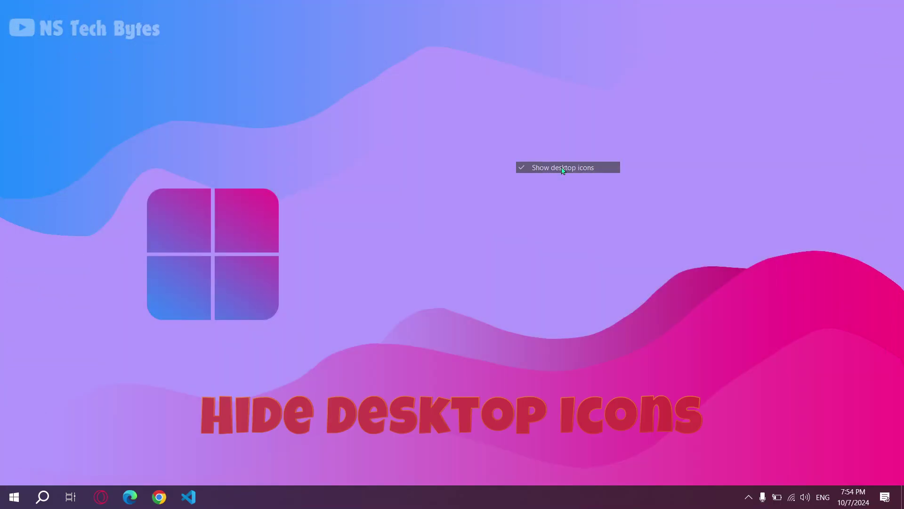
Step: Set the Windows color mode to Light in the Personalization settings
right_click(363, 127)
click(396, 245)
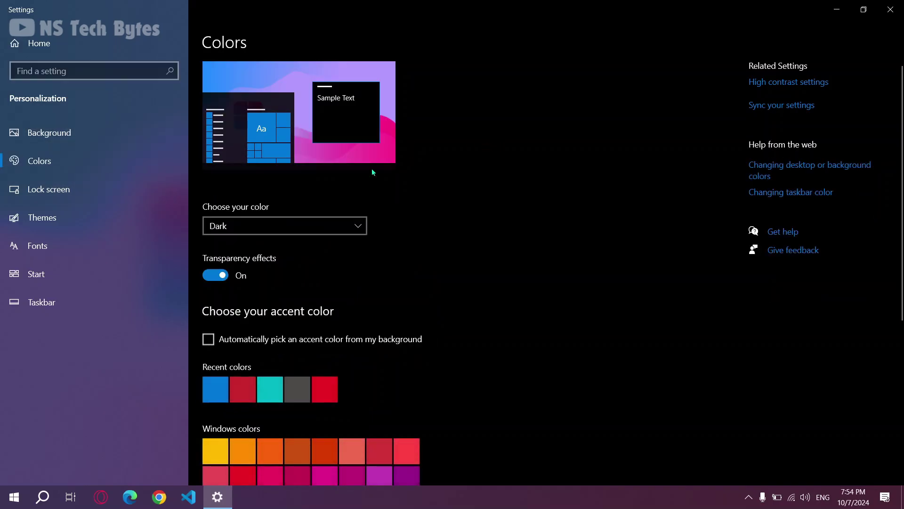
click(271, 230)
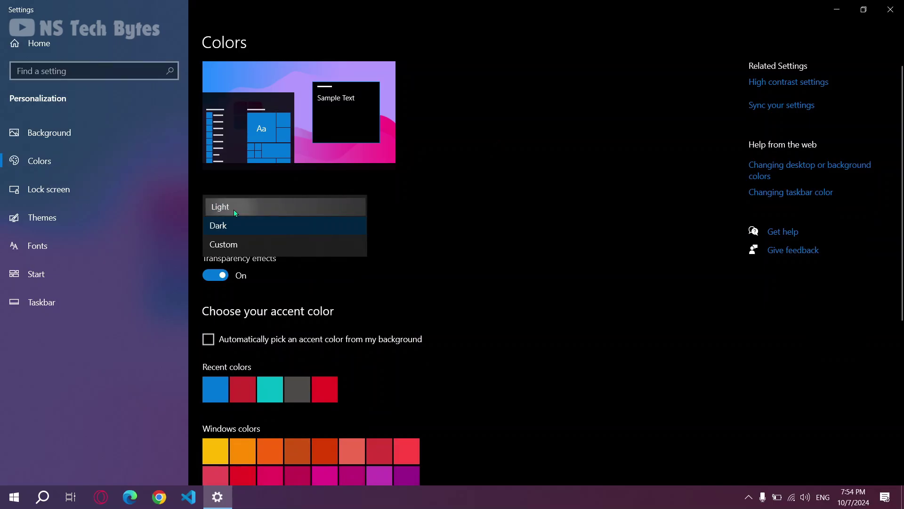
key(Return)
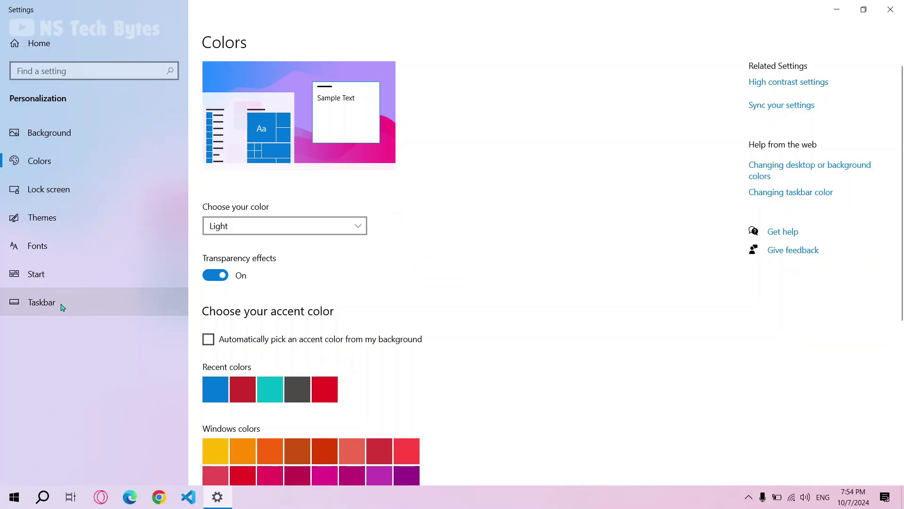
Step: Turn on small taskbar buttons, set the taskbar location to Top, and close Settings
click(78, 306)
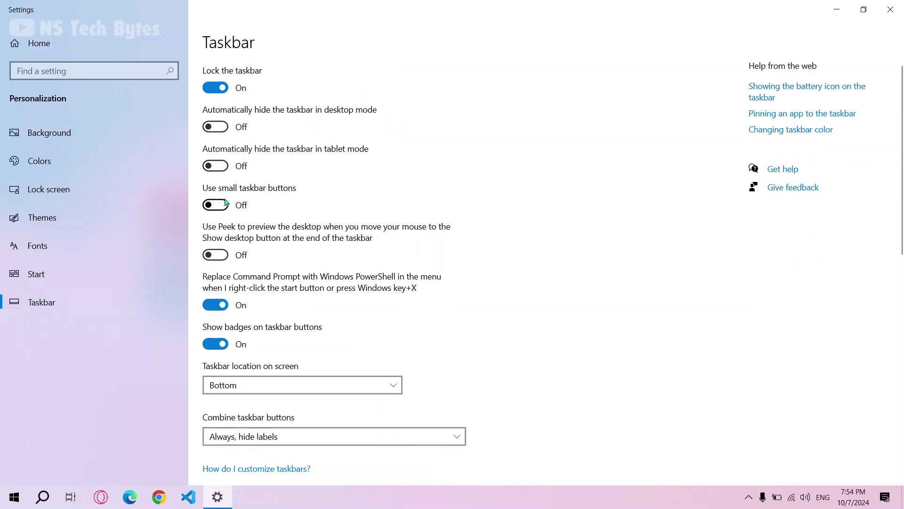
click(219, 208)
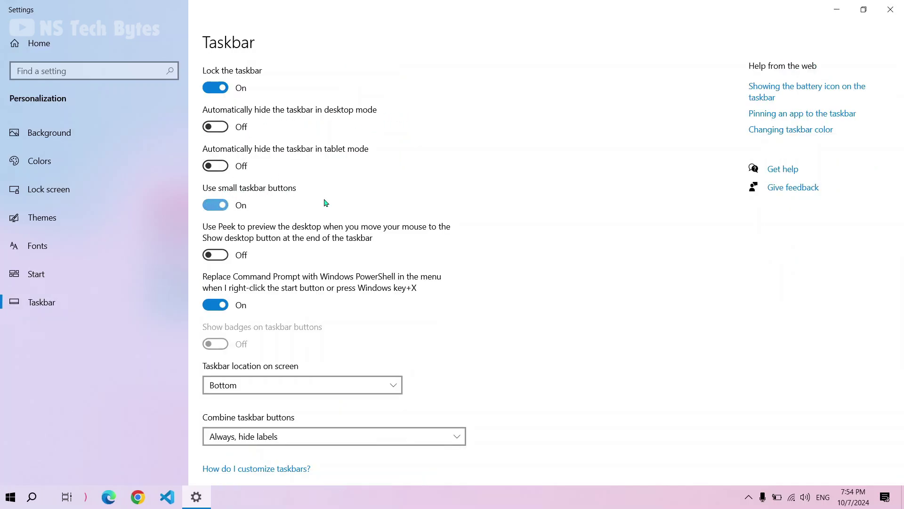
scroll(325, 202, down, 3)
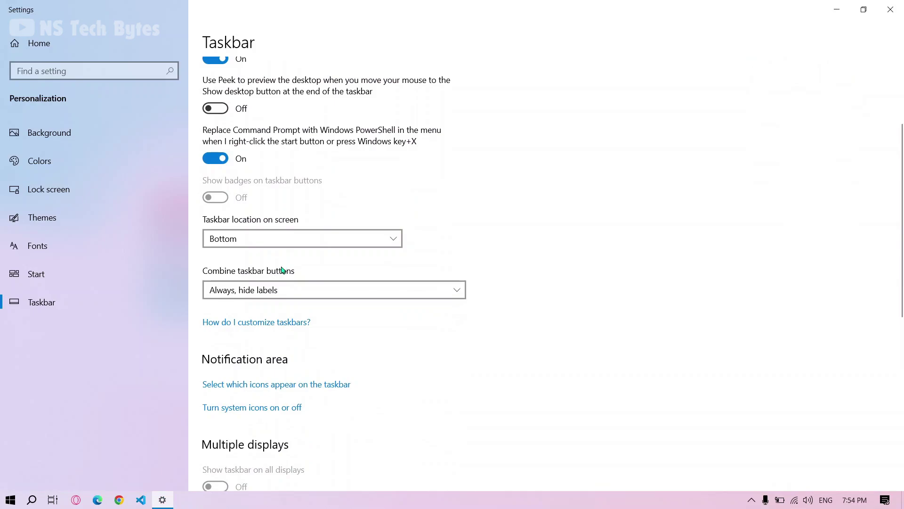
click(278, 239)
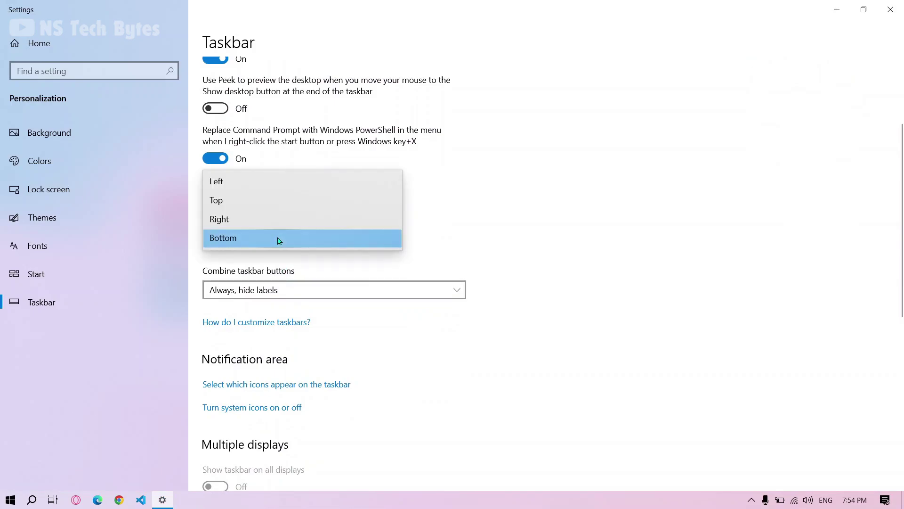
click(252, 200)
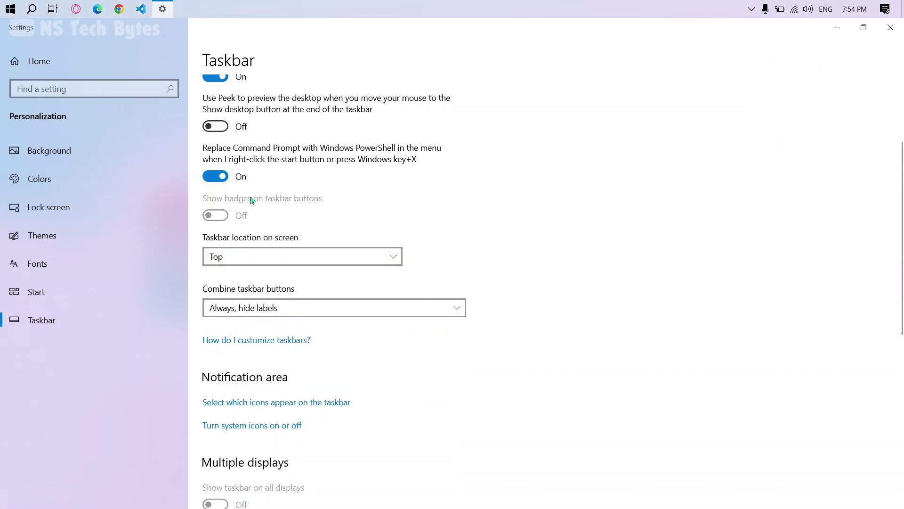
click(890, 27)
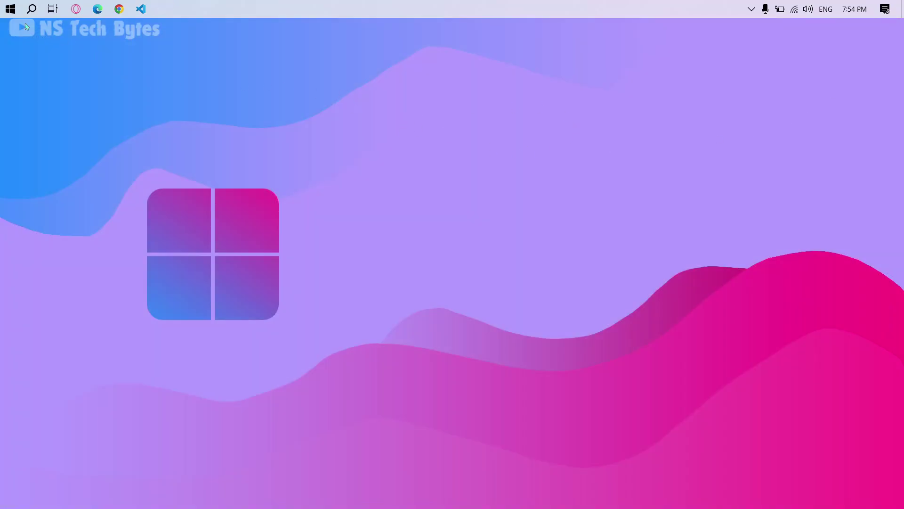
Step: Search Windows for nexus and launch the Nexus dock app
click(32, 9)
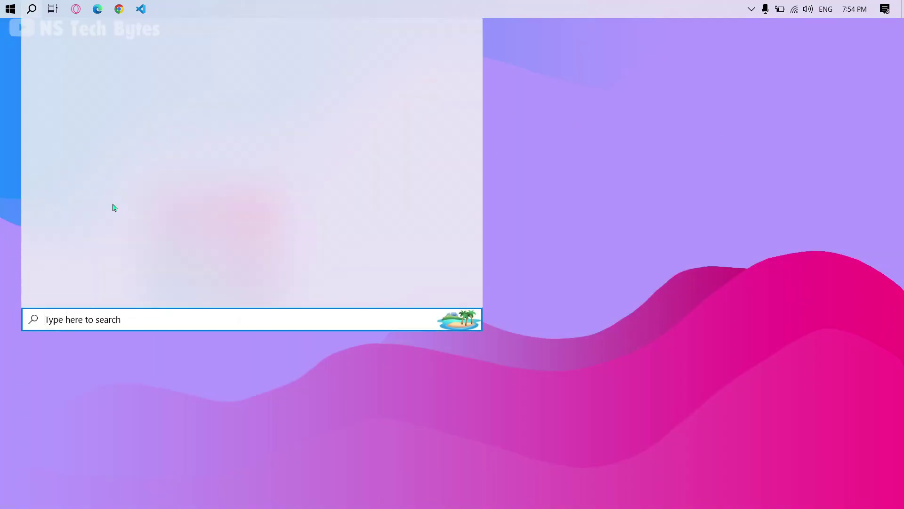
text(n)
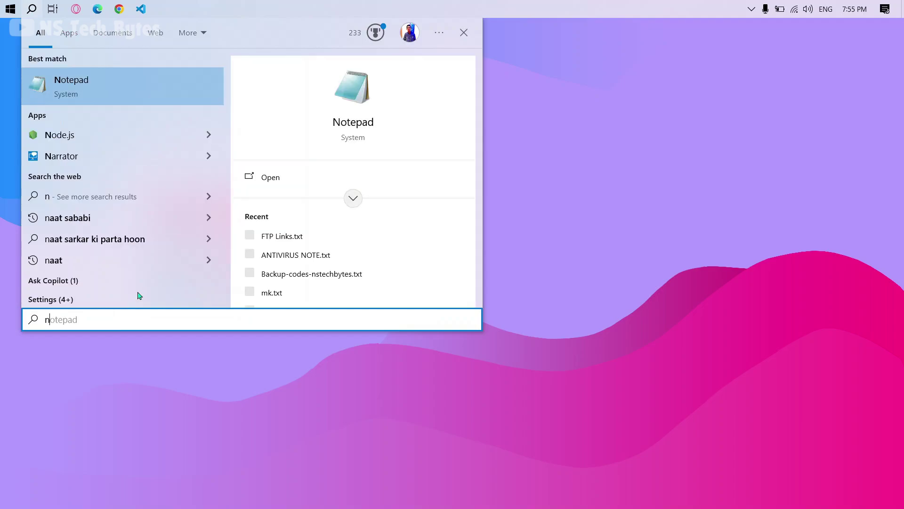
text(exu)
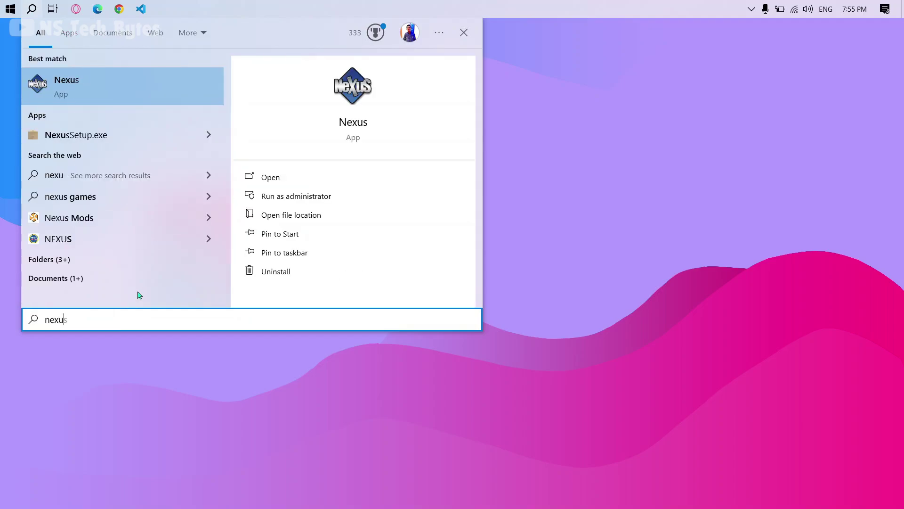
text(s)
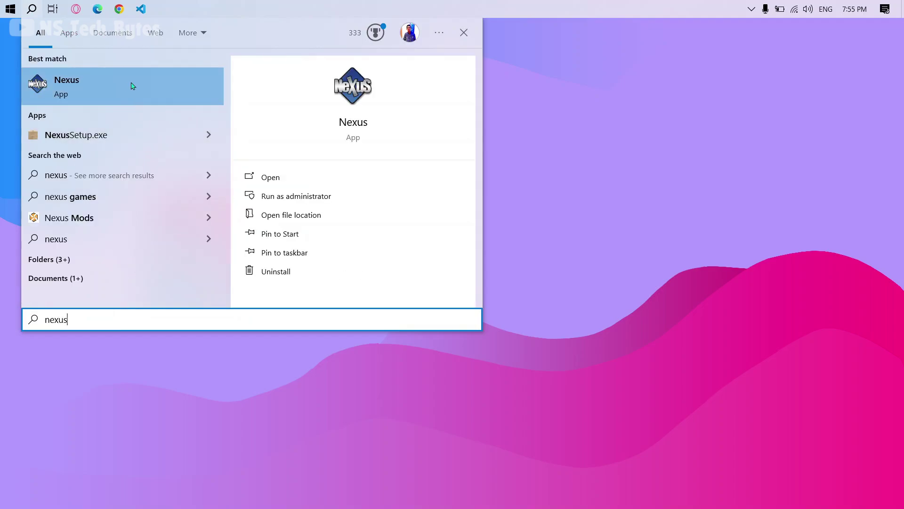
click(132, 85)
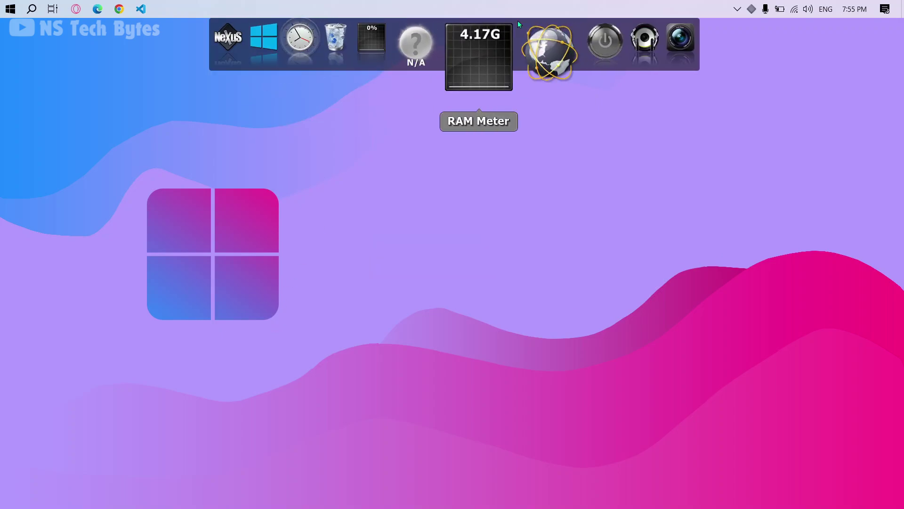
Step: Open the Nexus Preferences from its hidden notification-area icon
click(737, 9)
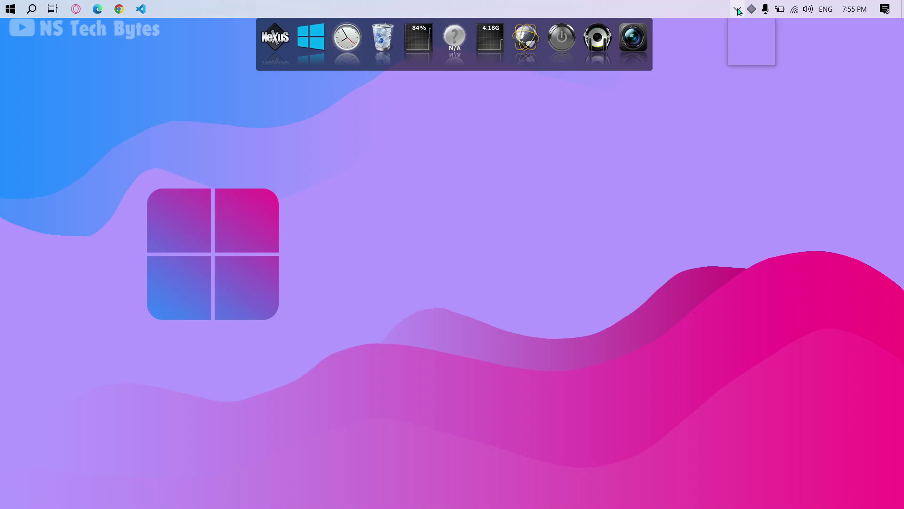
right_click(752, 53)
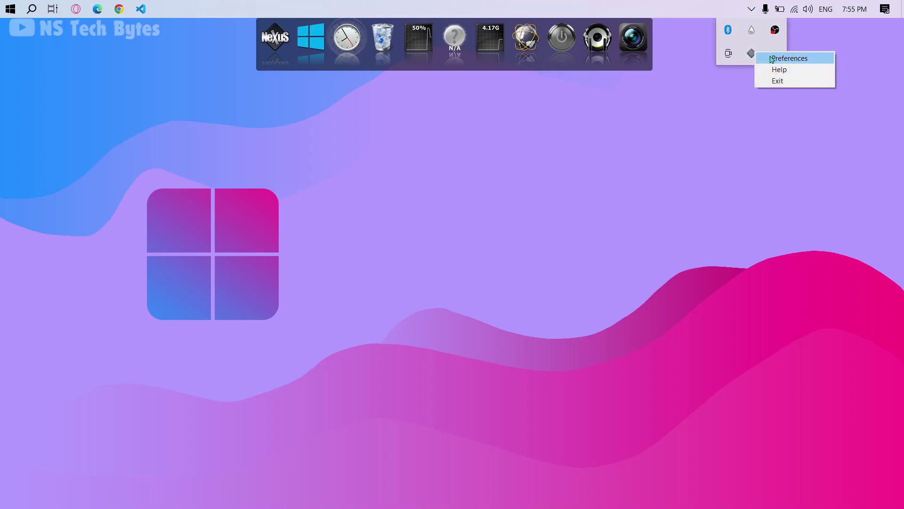
click(773, 58)
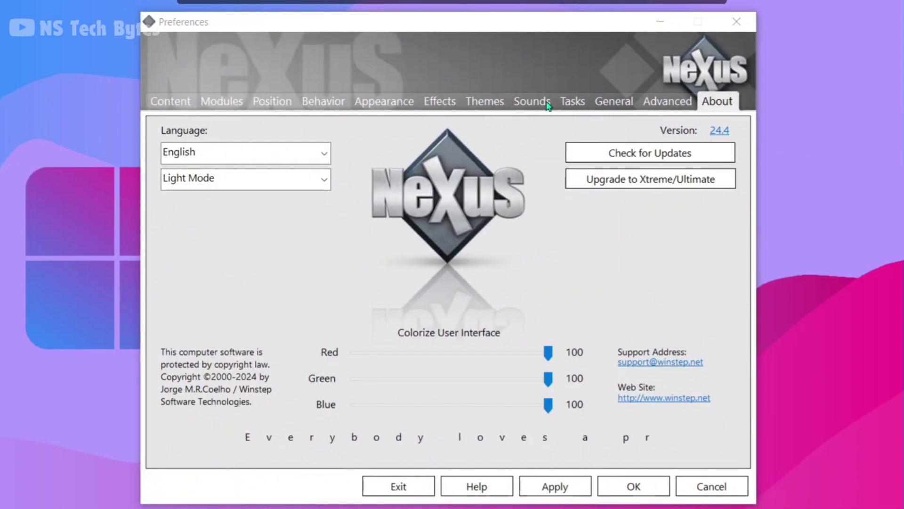
Step: Restore the Nexus configuration from wsbackup.wbk in the dock_icons folder on Local Disk (C:) and apply it
click(609, 103)
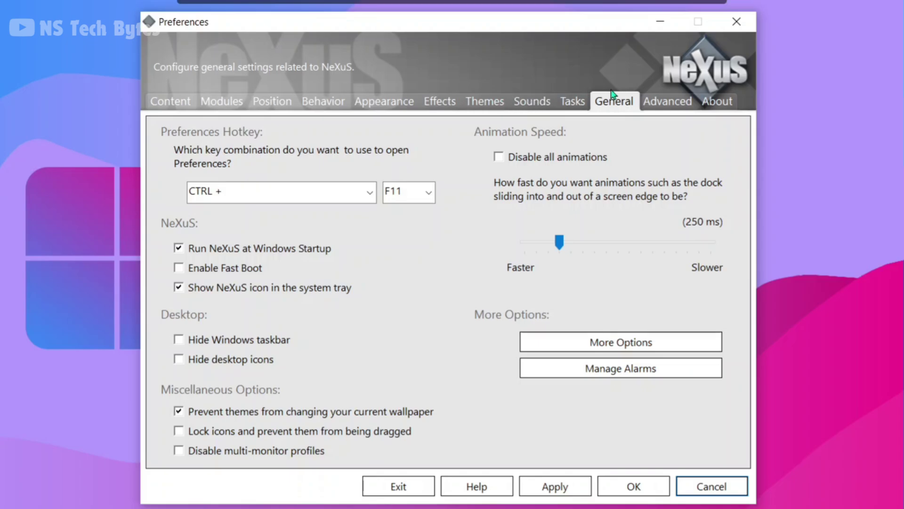
click(656, 103)
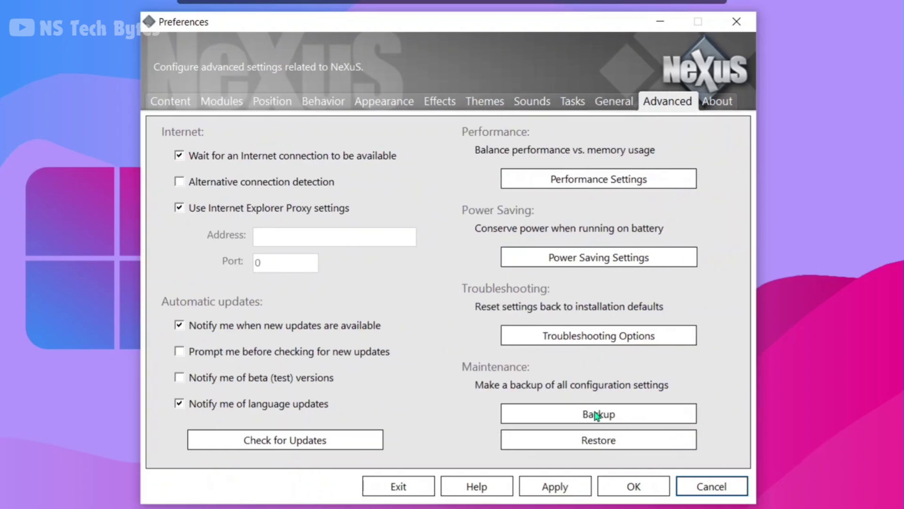
click(599, 448)
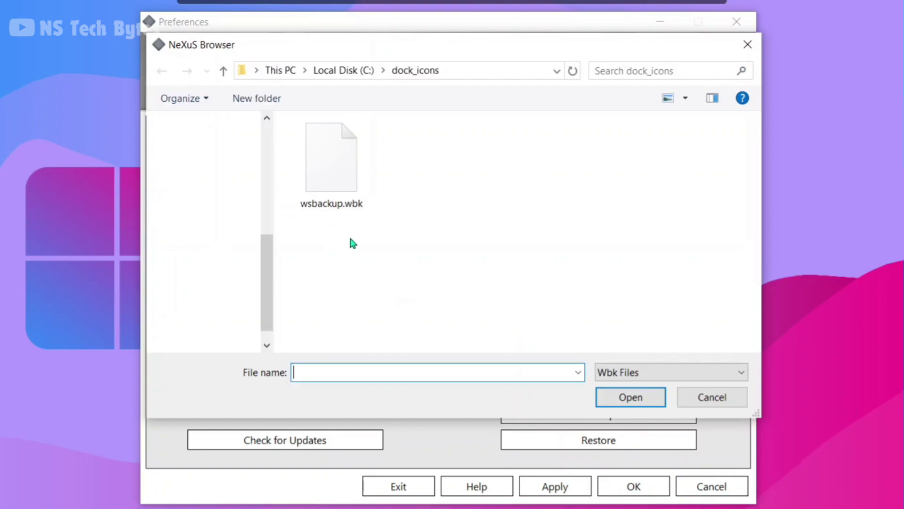
click(230, 314)
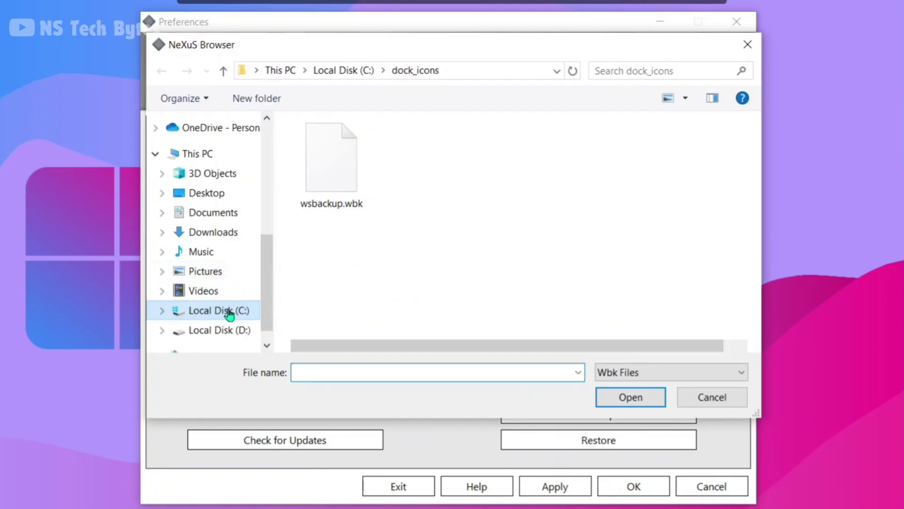
click(319, 151)
double_click(318, 151)
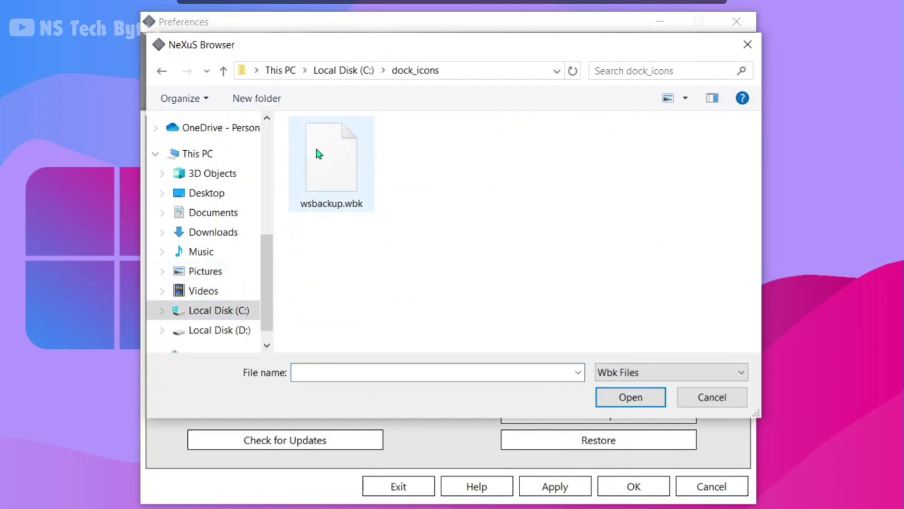
click(338, 165)
click(603, 399)
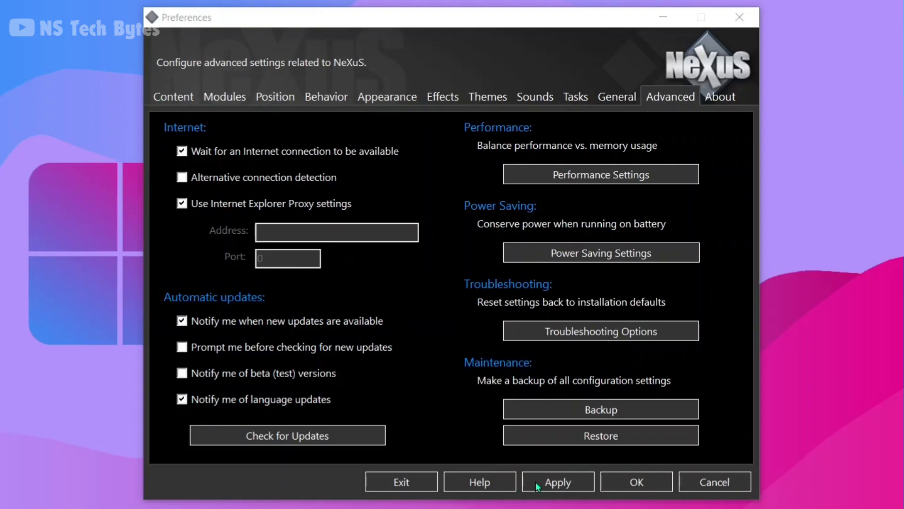
click(535, 481)
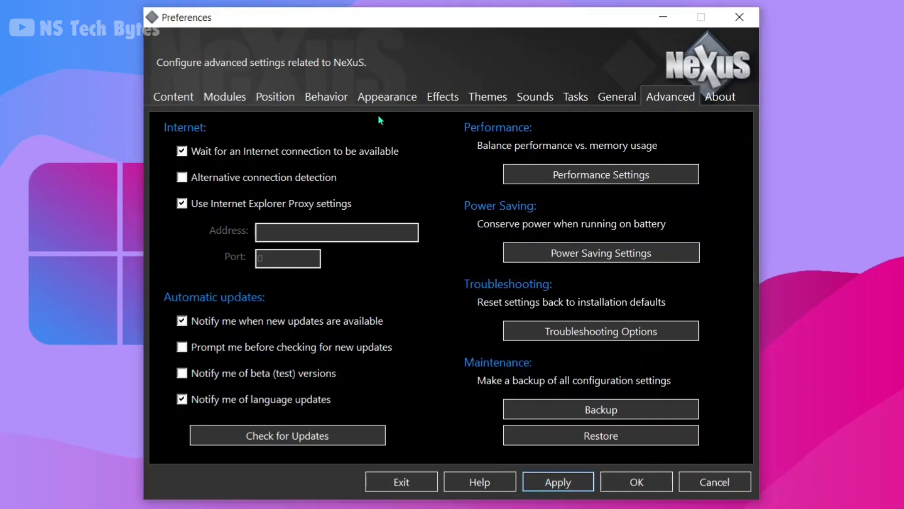
Step: Attach the Nexus dock to the Bottom screen edge and apply the change
click(275, 94)
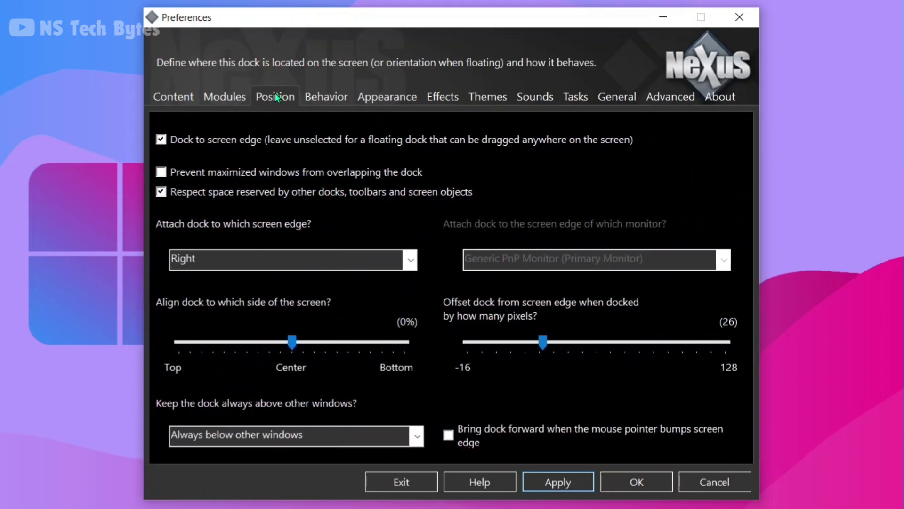
click(262, 259)
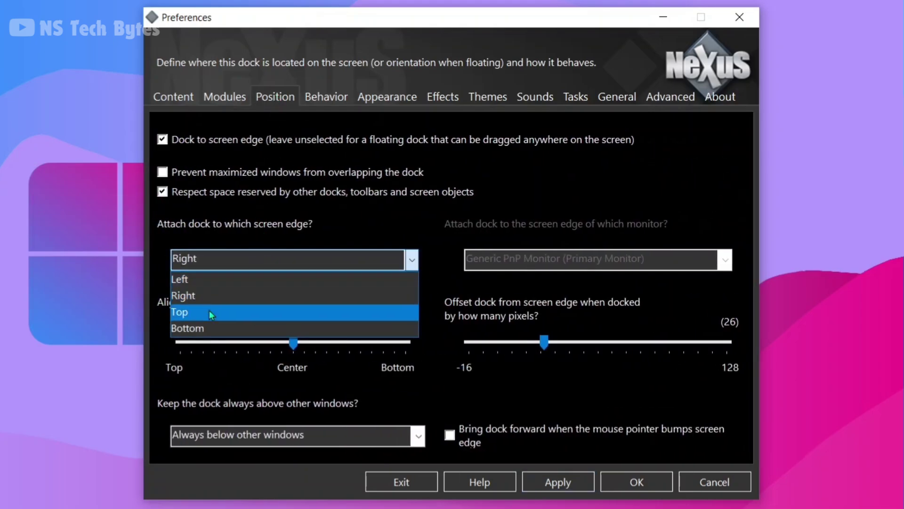
click(206, 329)
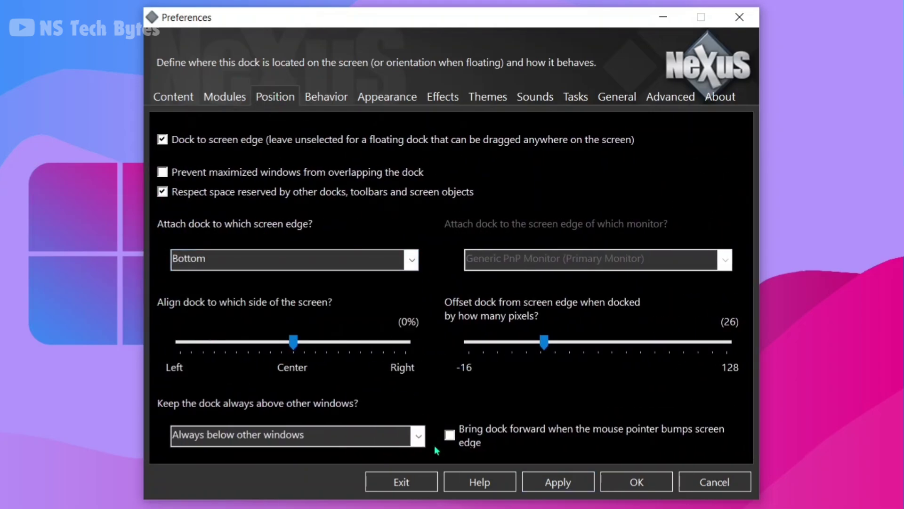
click(537, 484)
Step: Set the dock icon size to 26 pixels and the icon reflection to 2%, applying both changes
click(371, 94)
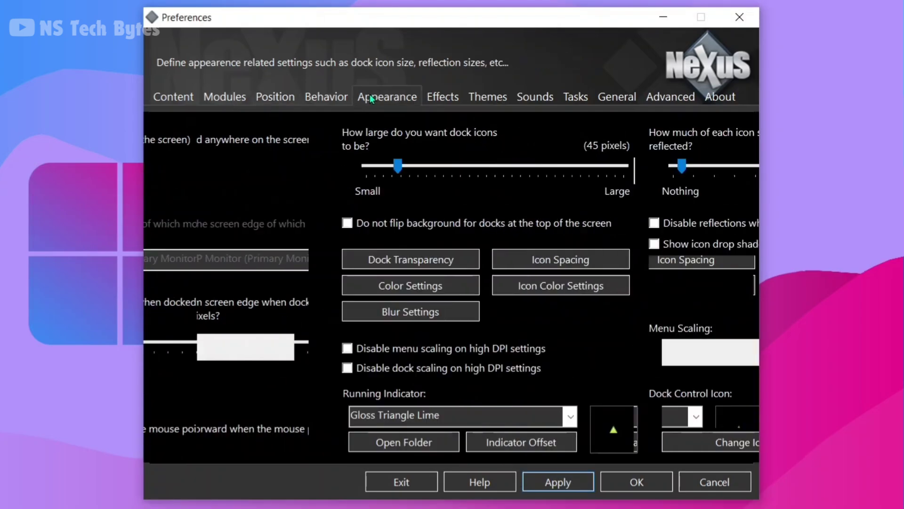
drag(230, 171, 208, 169)
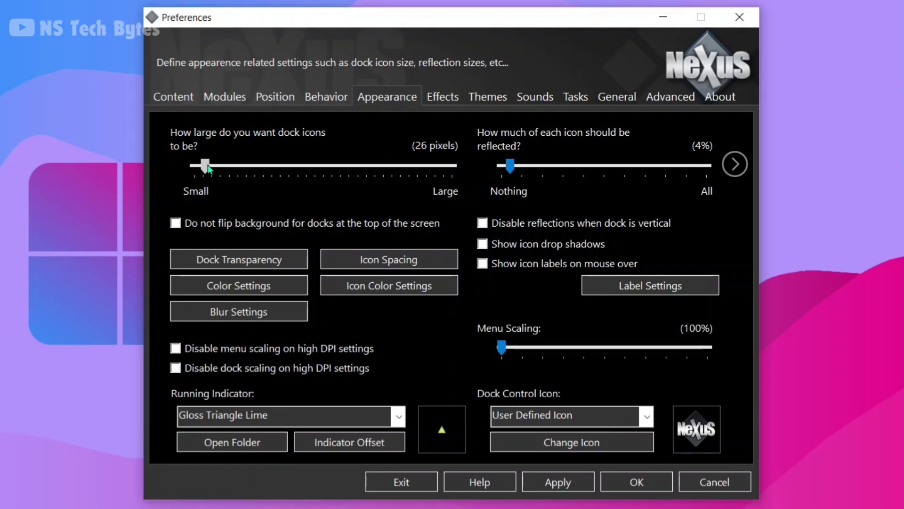
click(532, 479)
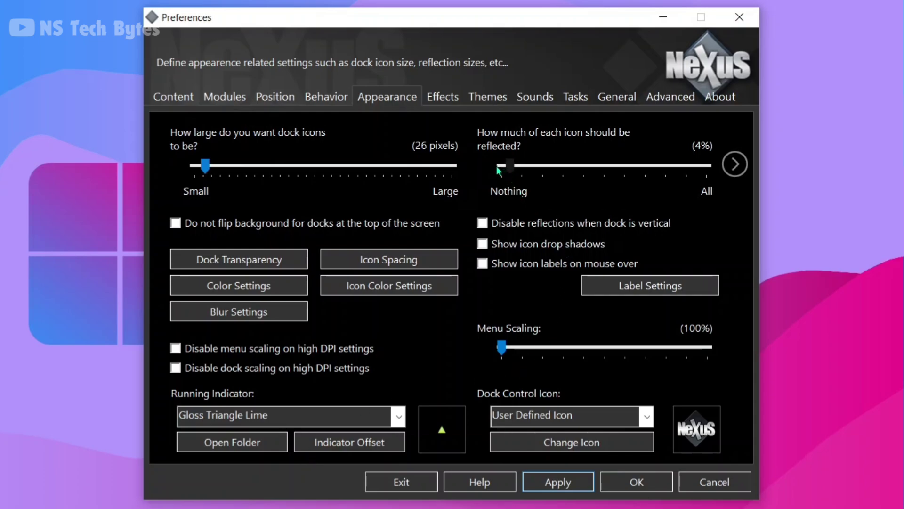
click(513, 171)
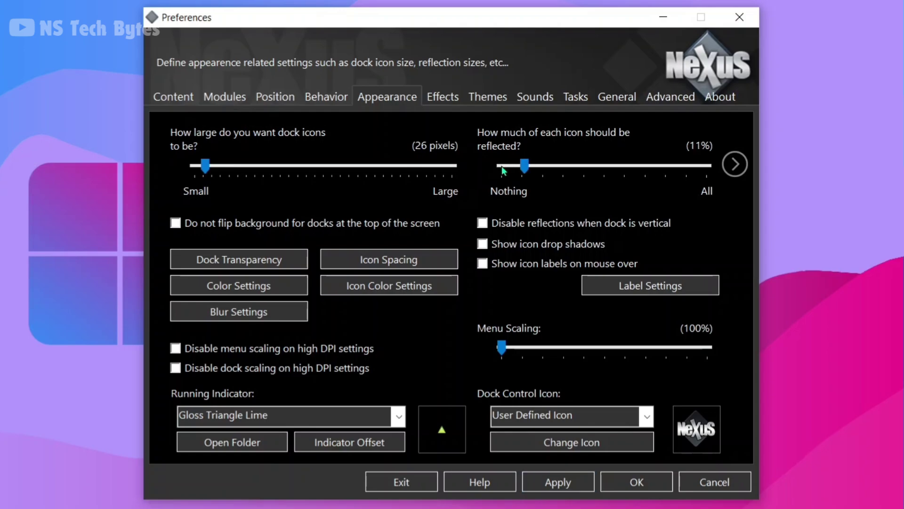
drag(523, 168, 505, 169)
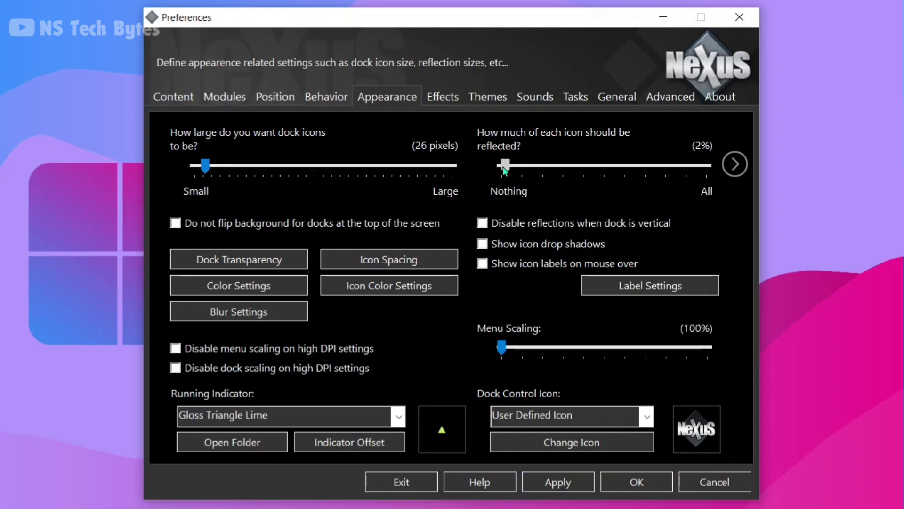
click(539, 485)
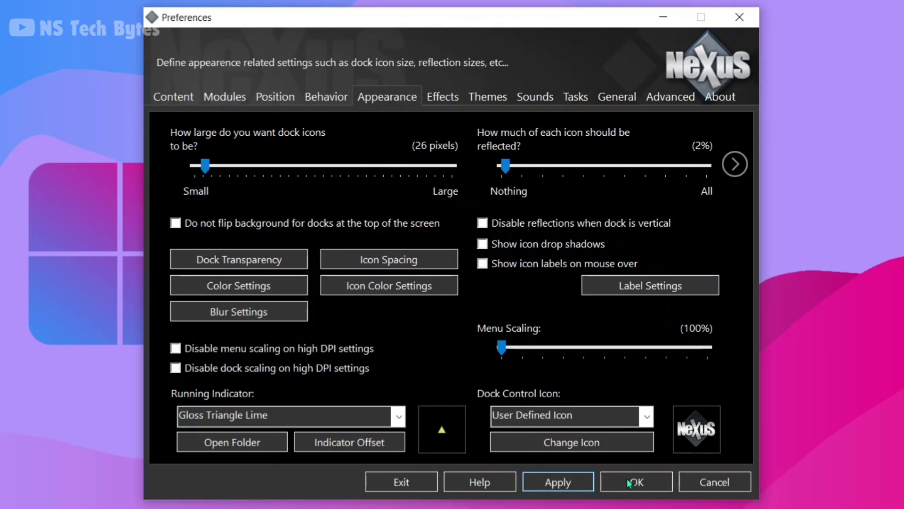
Step: Set NeXuS to run at Windows startup, apply the change, and close the Preferences
click(620, 97)
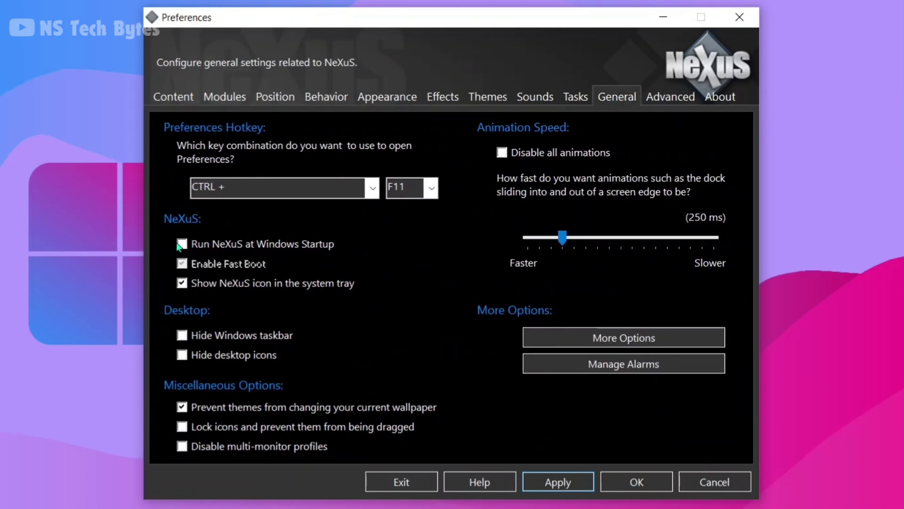
click(181, 244)
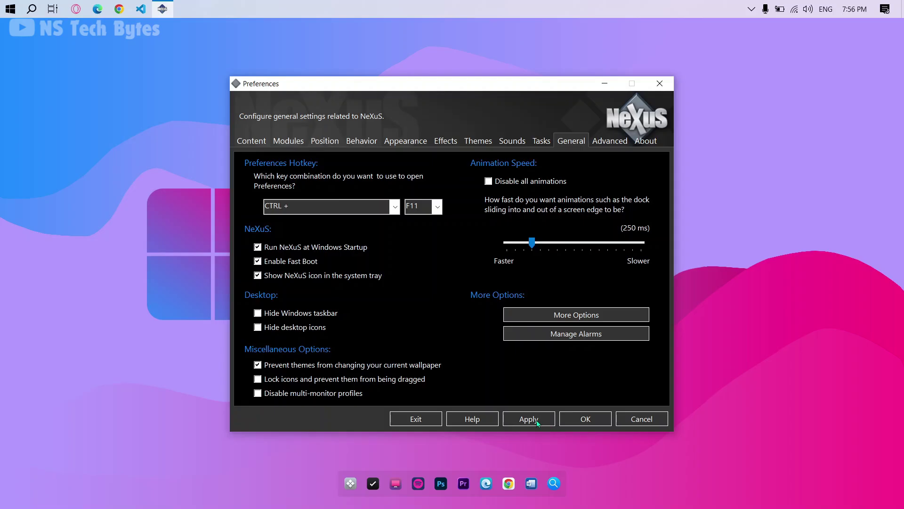
click(566, 484)
click(585, 419)
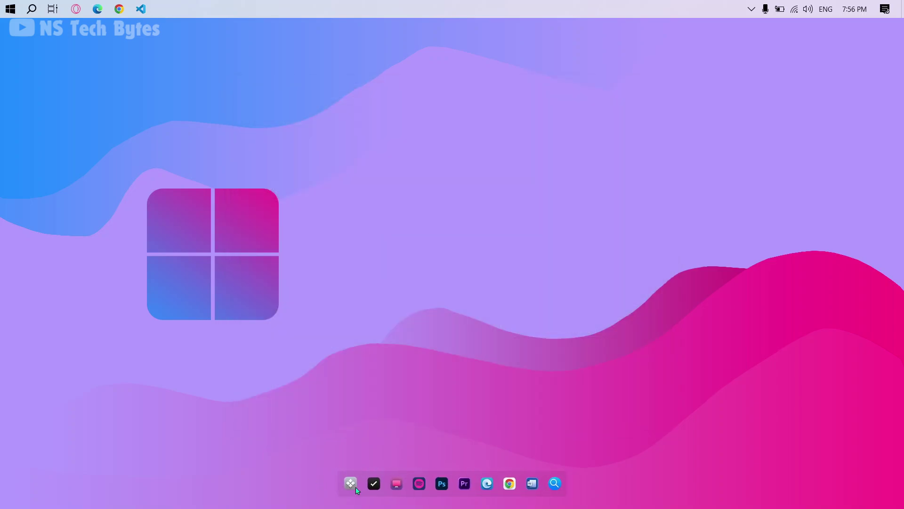
Step: Search Windows for rainmeter and launch the Rainmeter app
click(31, 9)
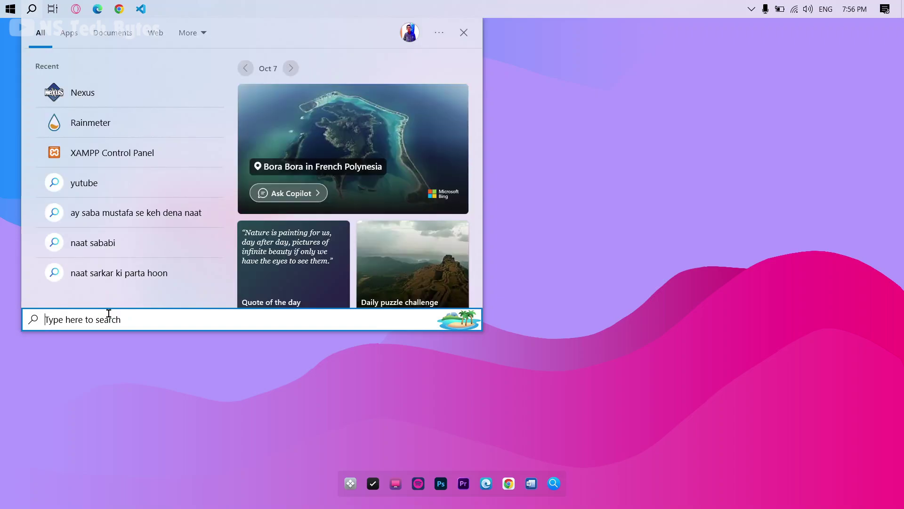
text(rai)
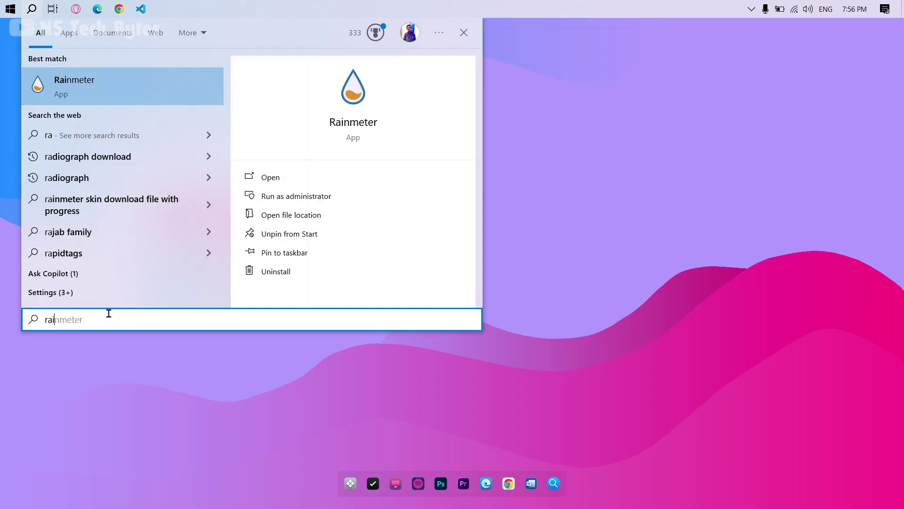
text(nmeter)
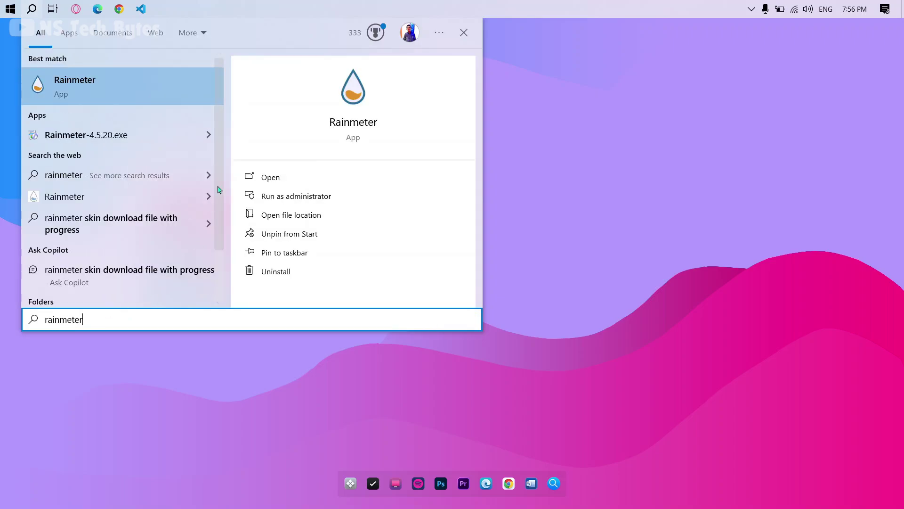
click(145, 94)
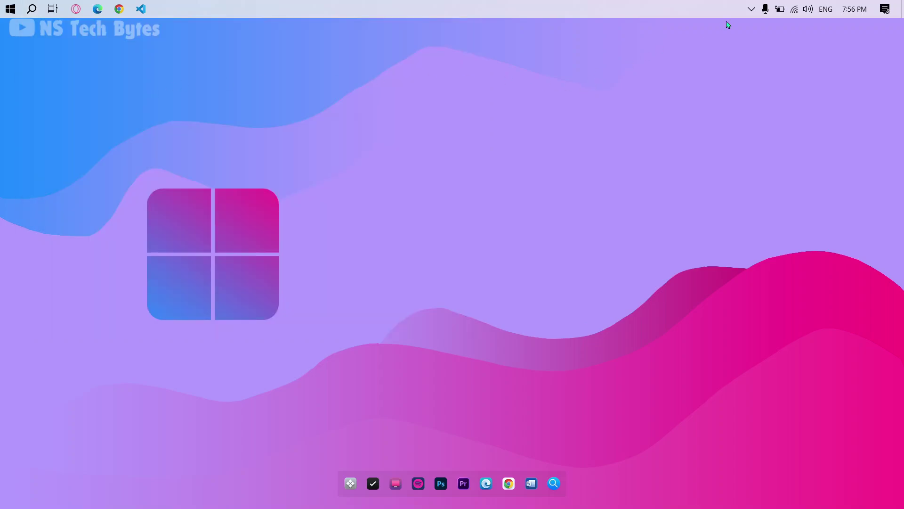
Step: Open Manage Rainmeter from its hidden notification-area icon and move the window higher on the desktop
click(752, 9)
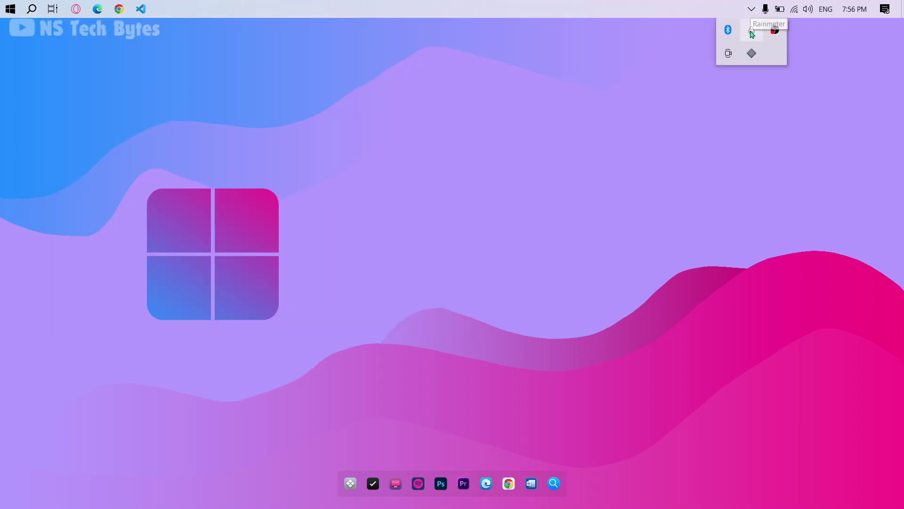
click(751, 31)
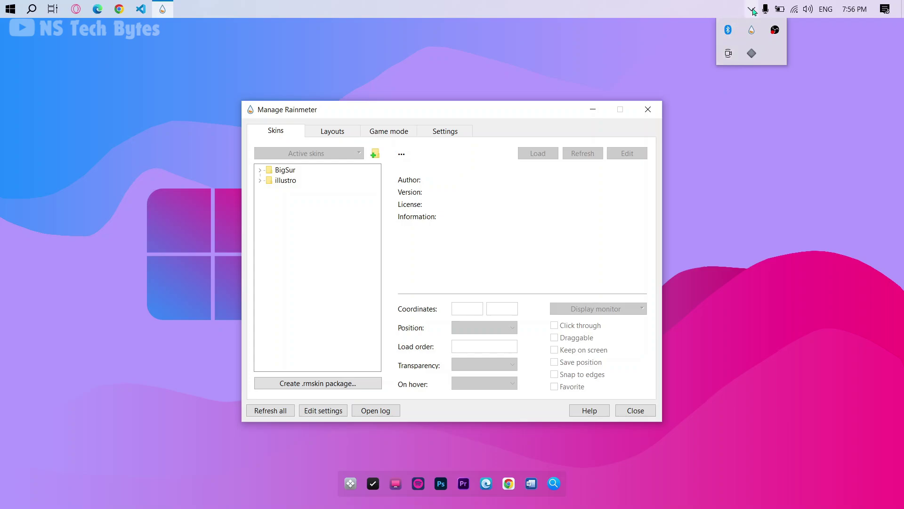
click(752, 9)
drag(438, 109, 435, 62)
Step: Load the Launcher.ini skin from the BigSur folder
click(256, 124)
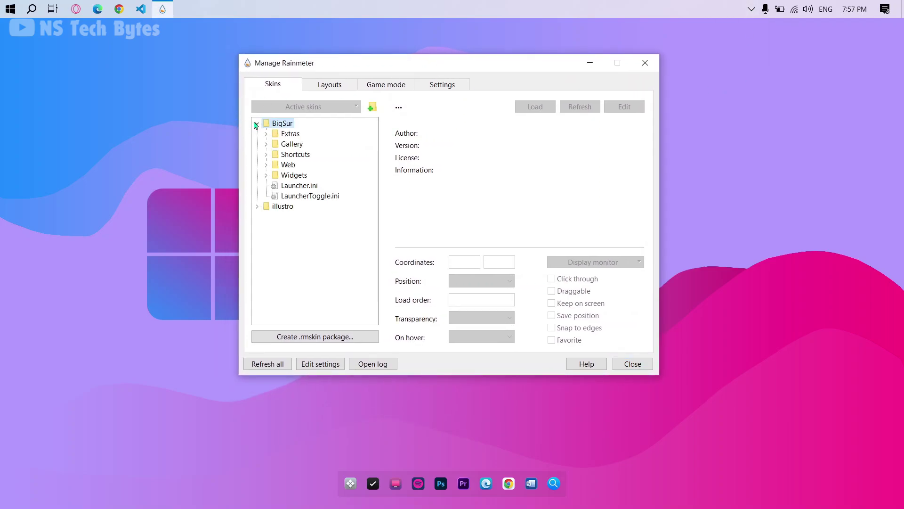
click(302, 185)
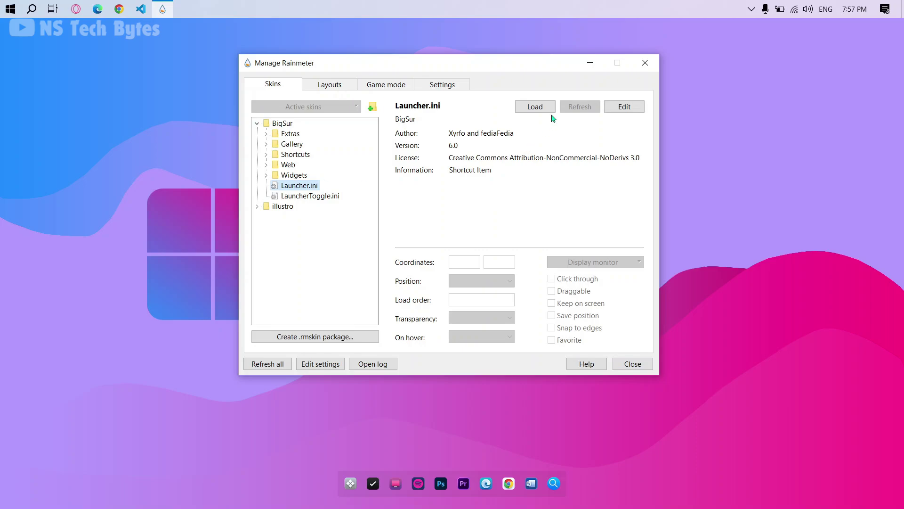
click(546, 108)
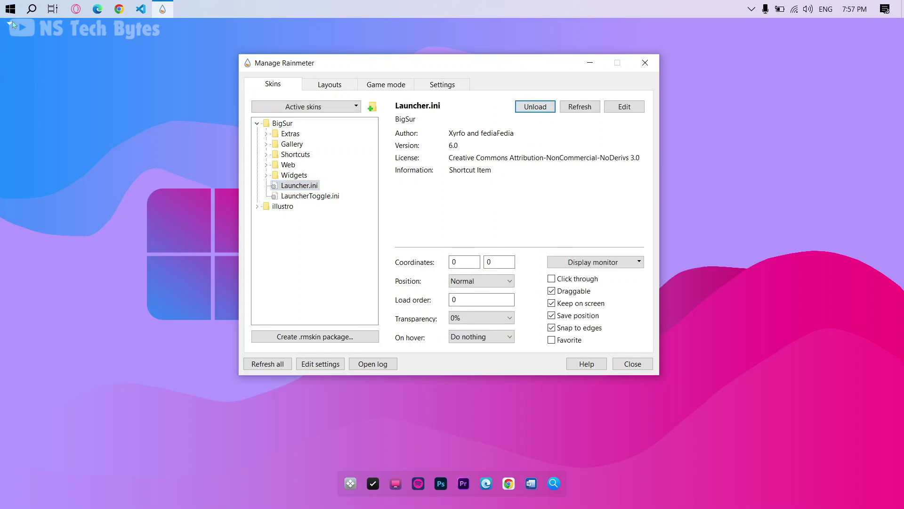
Step: Minimize Manage Rainmeter and move the launcher's plus sign to the upper middle of the desktop
drag(9, 25, 94, 265)
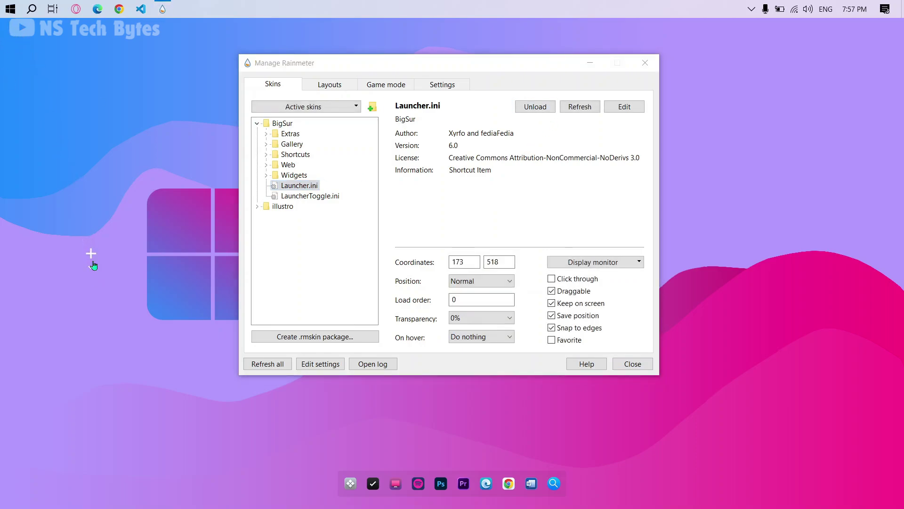
click(590, 63)
drag(93, 251, 414, 118)
Step: Open the BigSur item gallery with the launcher's Add Items option and move it to the middle of the desktop
right_click(414, 118)
click(423, 122)
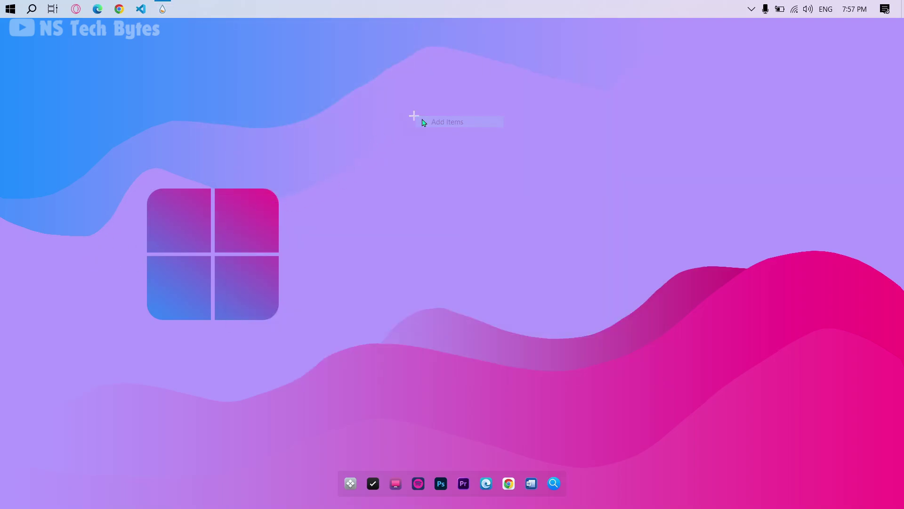
drag(249, 59, 511, 166)
Step: Add the rounded background panel from the gallery's Extras and place it along the right side of the desktop
click(304, 197)
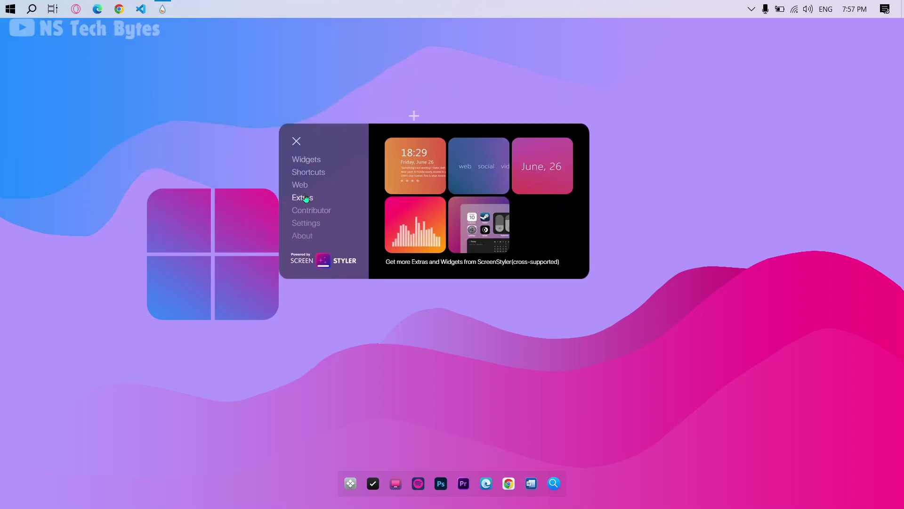
click(469, 236)
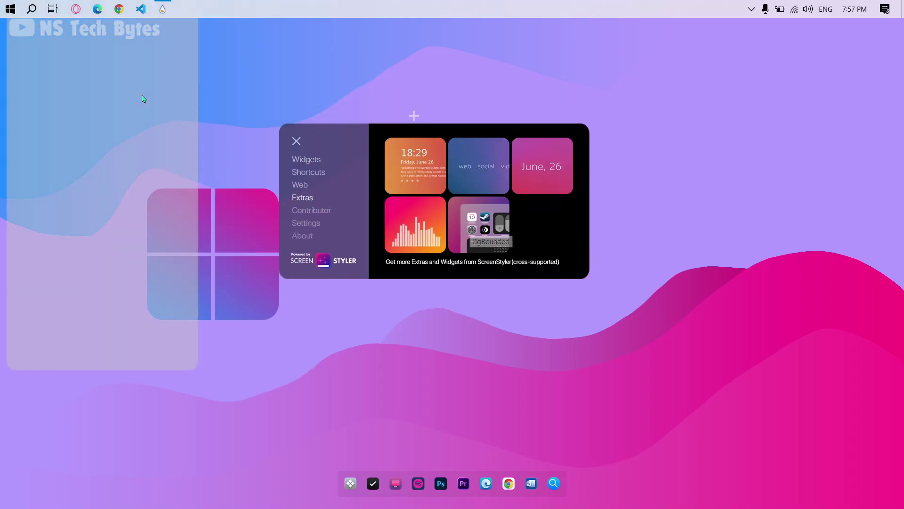
drag(142, 97, 805, 180)
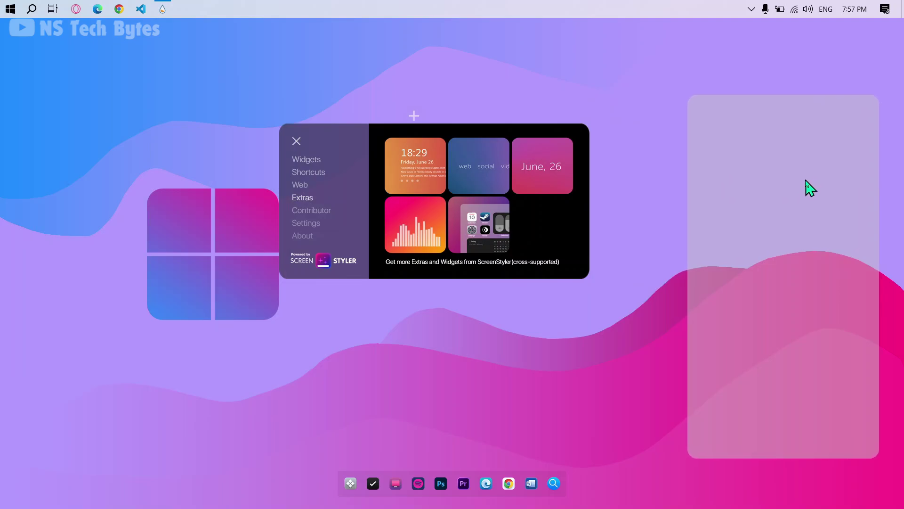
Step: Set the rounded background panel's height to 700 pixels and reposition the panel along the right side of the desktop
right_click(753, 134)
click(764, 140)
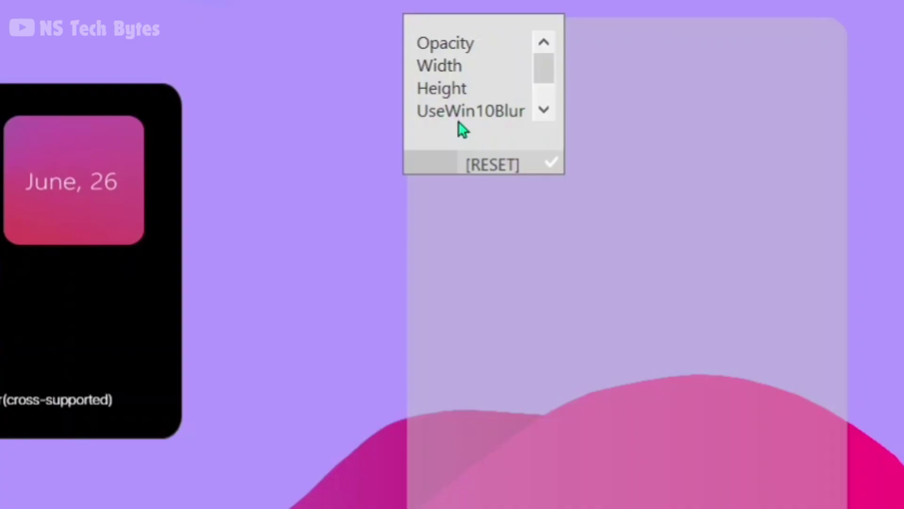
click(441, 87)
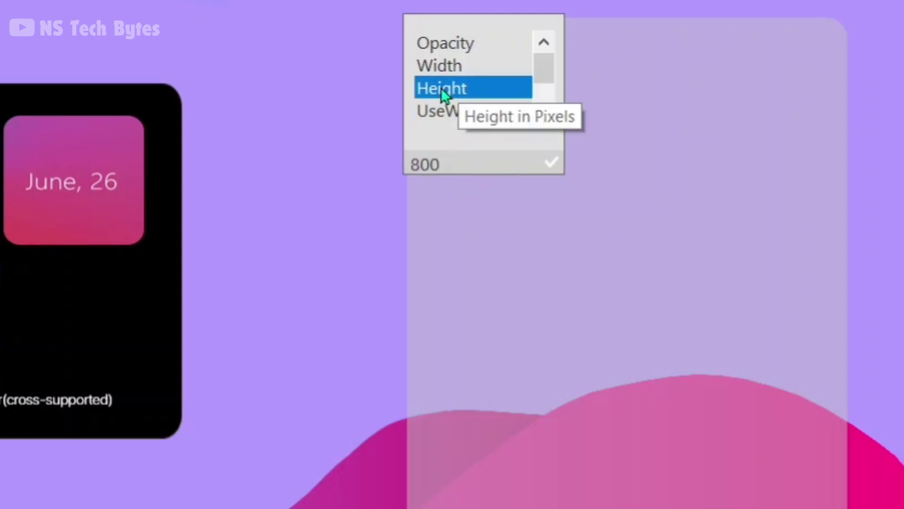
click(422, 165)
key(BackSpace)
text(7)
click(554, 163)
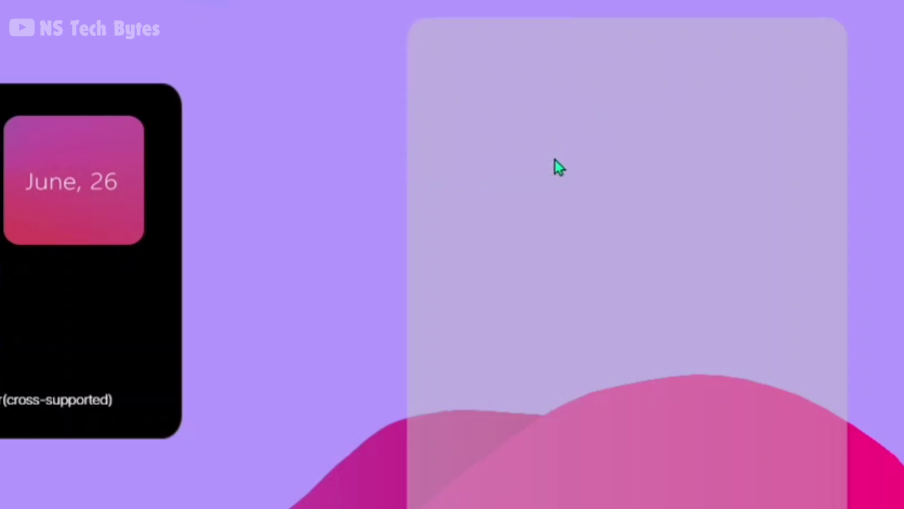
drag(764, 186, 754, 180)
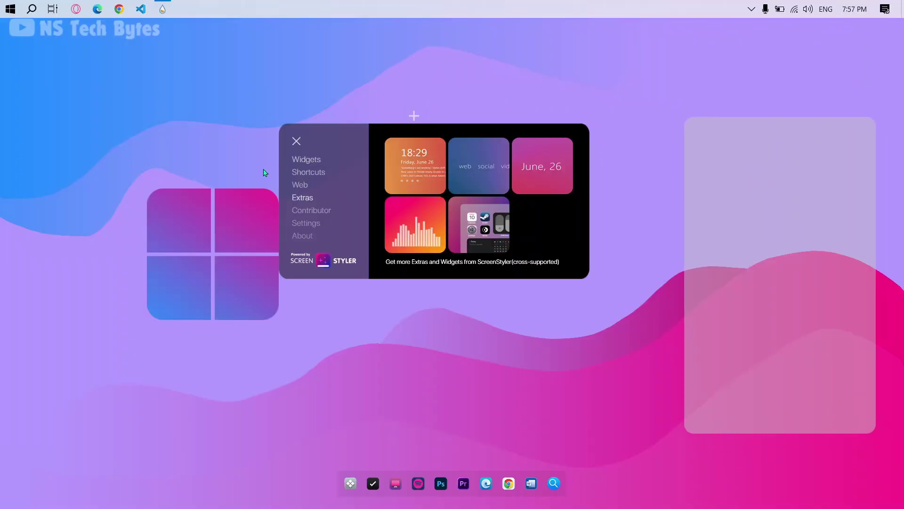
Step: Add the Calendar and Clock widgets to the background panel and arrange them side by side in its middle, calendar first
click(296, 160)
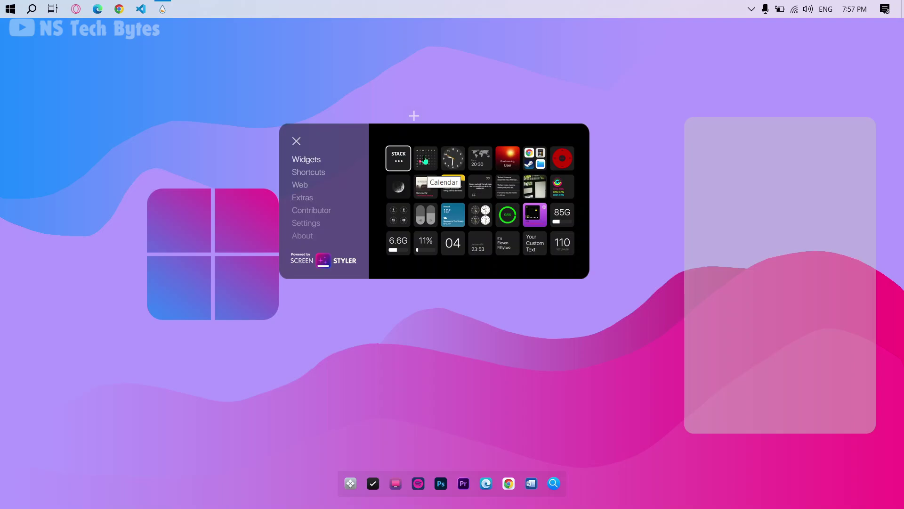
drag(425, 161, 824, 165)
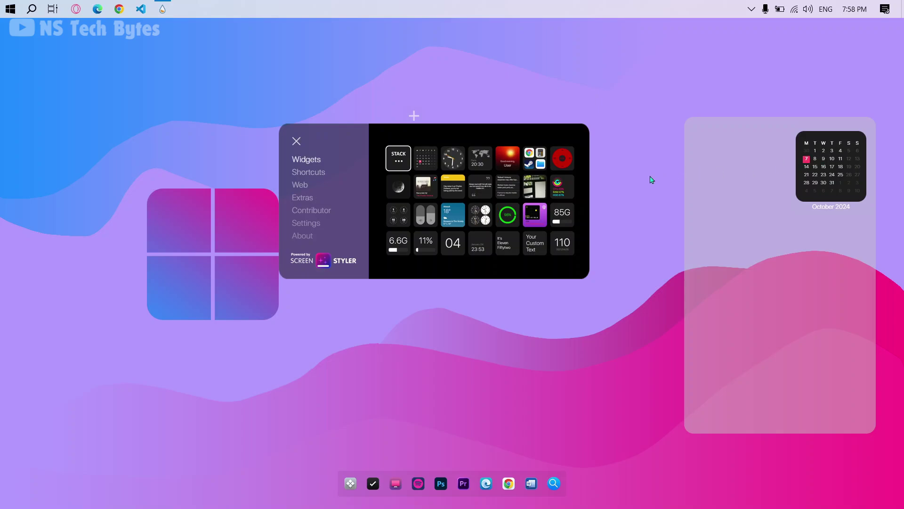
drag(451, 161, 735, 207)
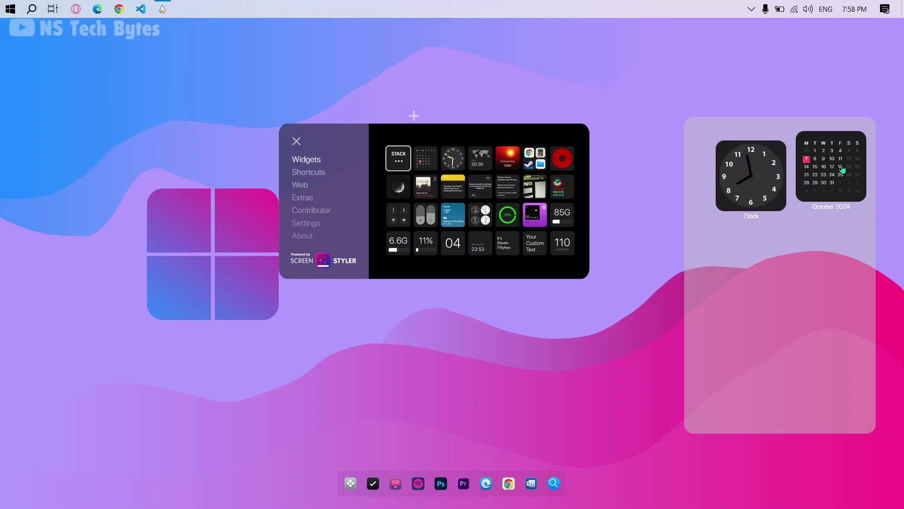
drag(843, 170, 762, 276)
drag(762, 183, 841, 275)
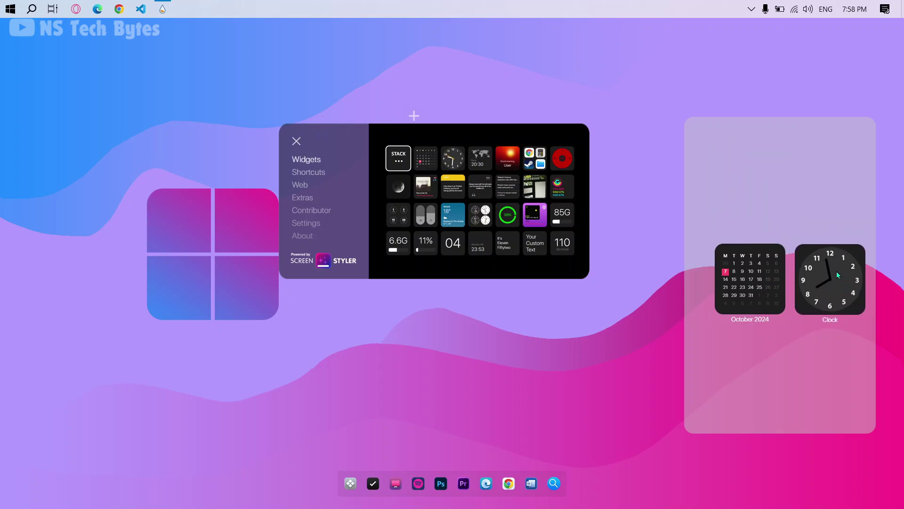
drag(833, 272, 832, 268)
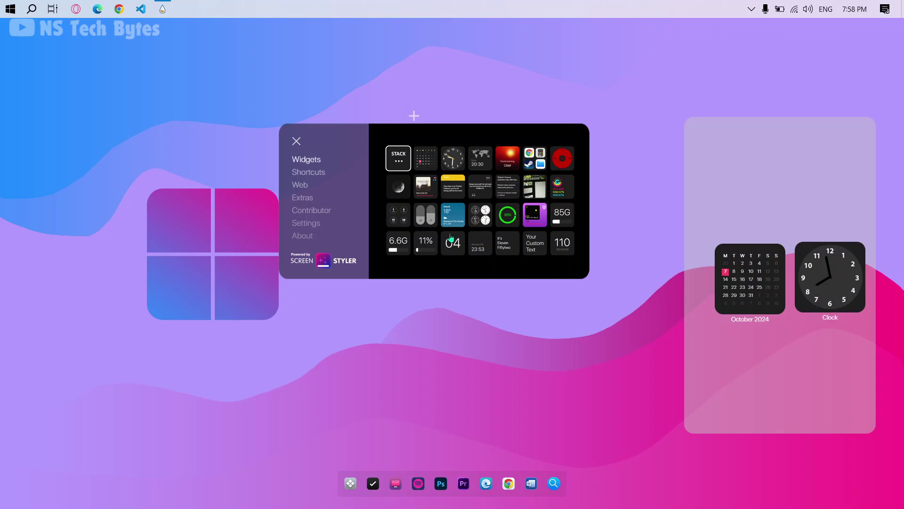
Step: Add the Switches widget above the clock, the Notes widget below it, and the music player widget beside Notes
drag(424, 218, 802, 193)
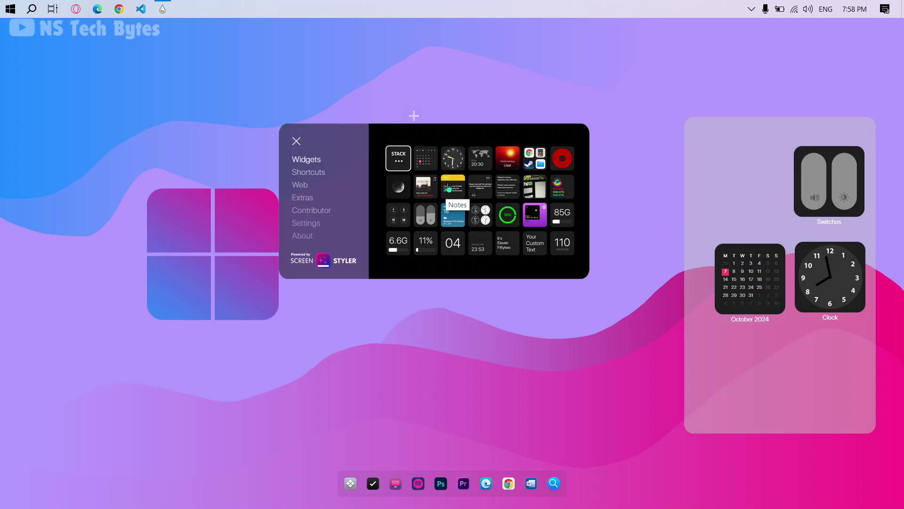
drag(449, 187, 812, 359)
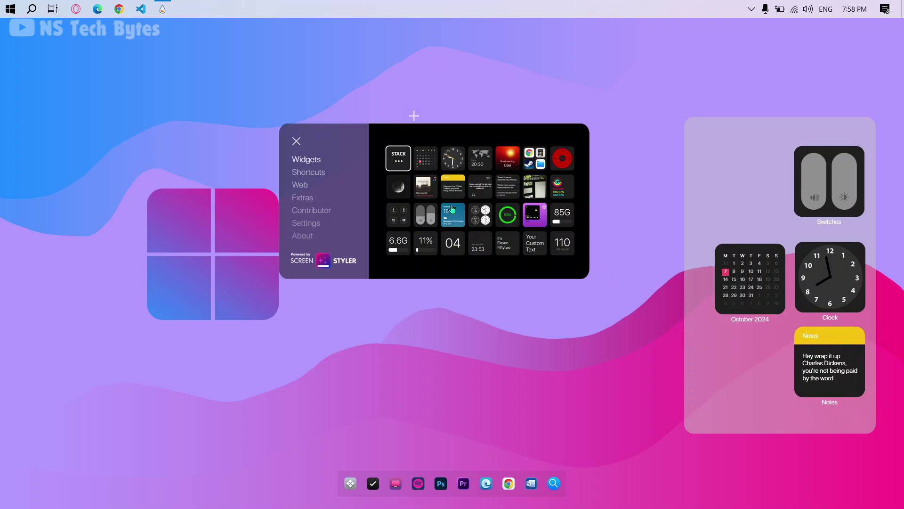
drag(399, 186, 766, 391)
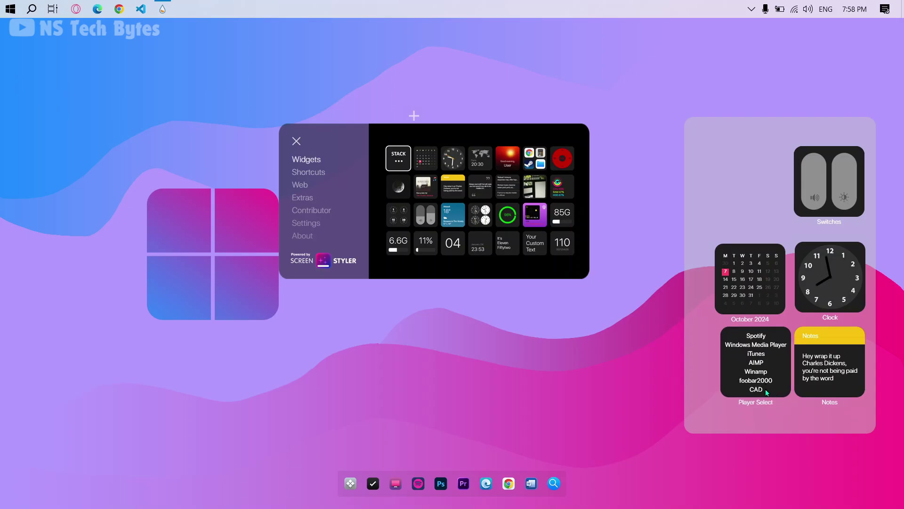
Step: Add the Edge and Notepad app shortcuts to the panel in the free area above the calendar
click(302, 198)
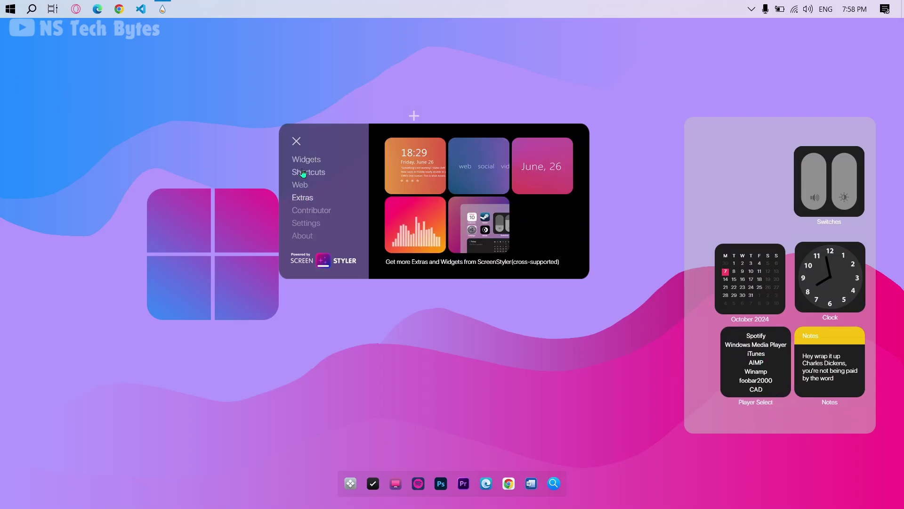
click(303, 173)
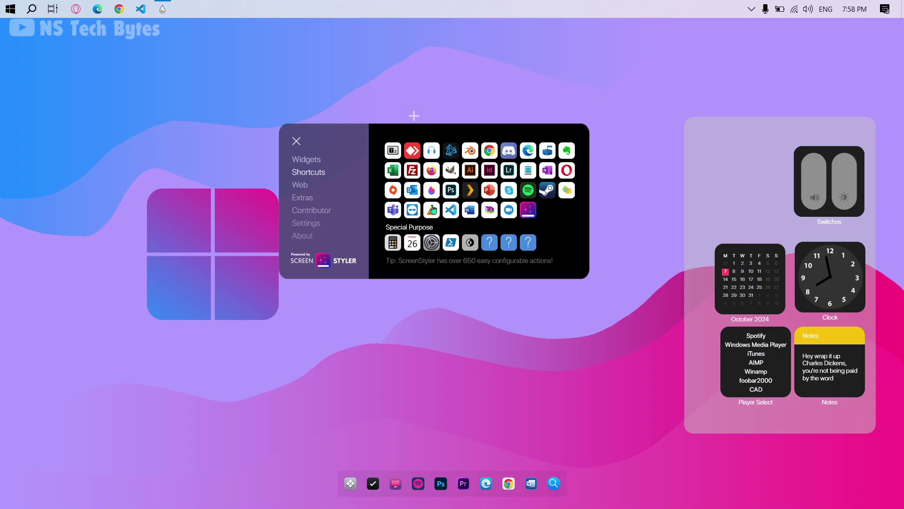
drag(528, 156, 744, 178)
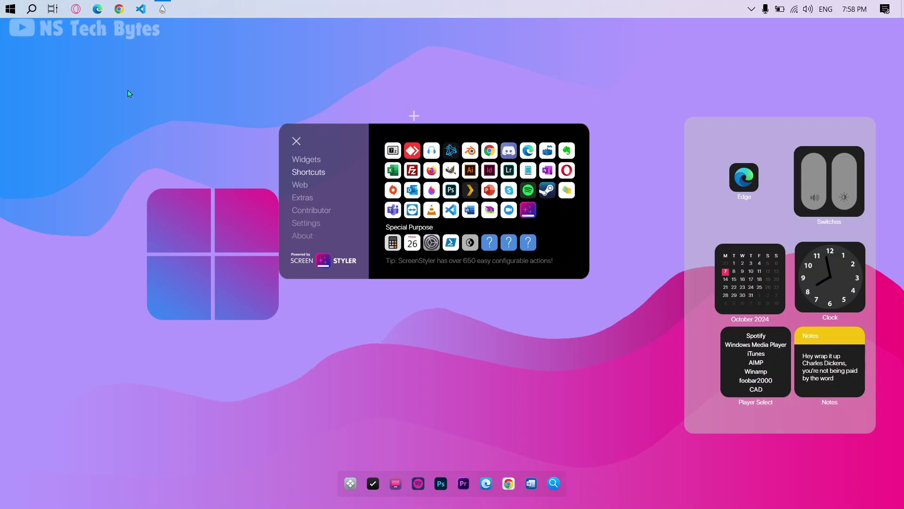
drag(528, 170, 713, 220)
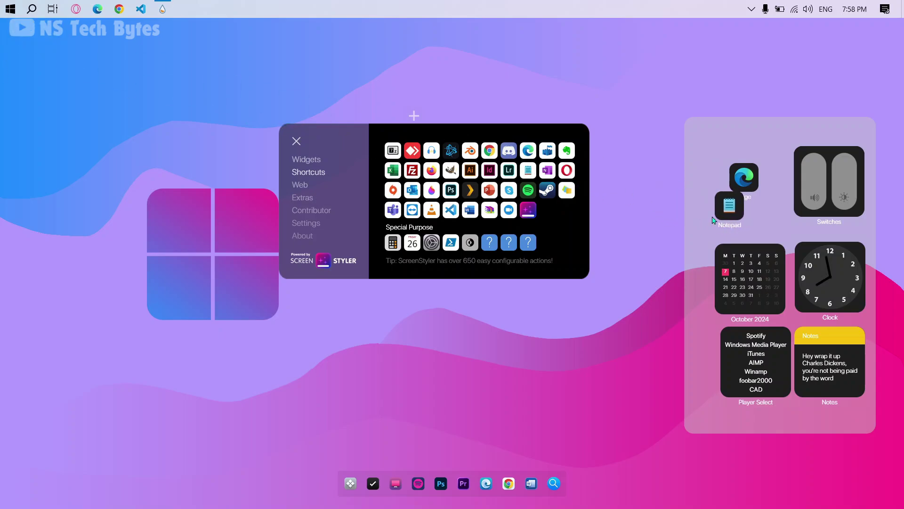
Step: Add the Google and Spotify web shortcuts near the panel and move the item gallery to the left part of the desktop
click(306, 187)
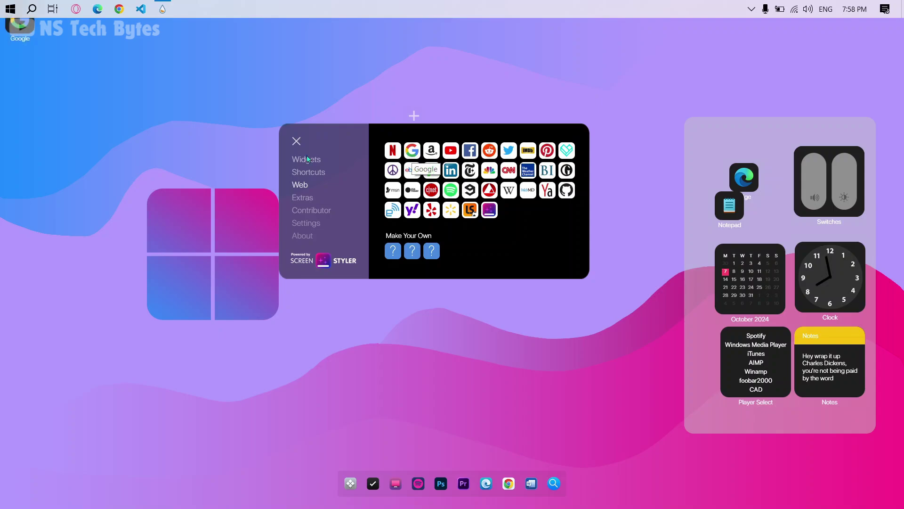
drag(412, 152, 702, 180)
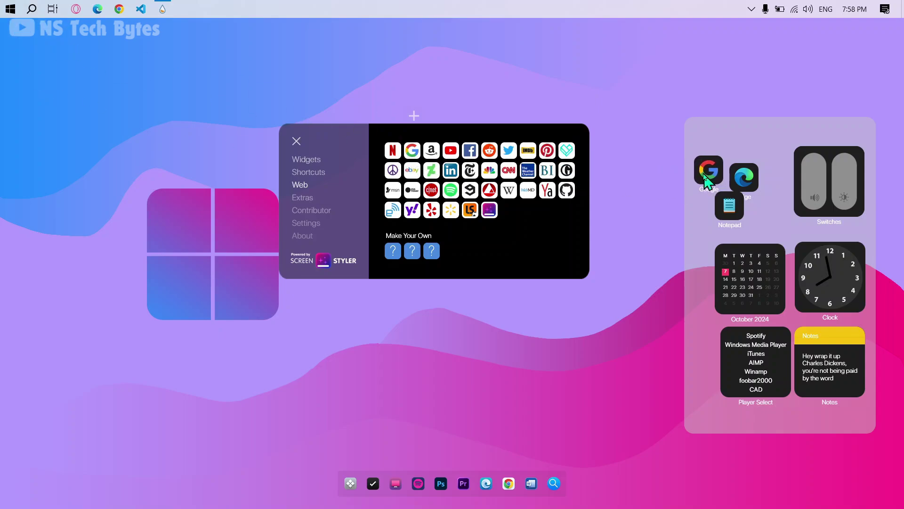
drag(452, 192, 659, 258)
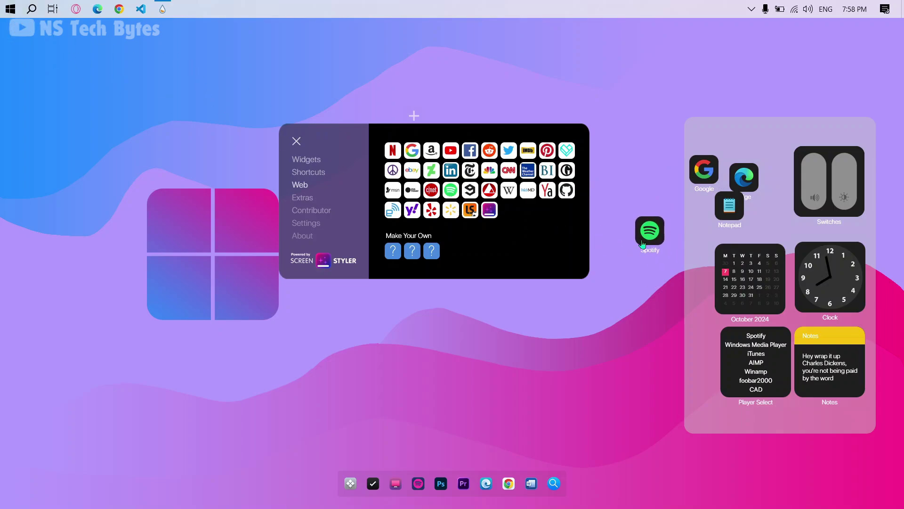
drag(516, 137, 326, 167)
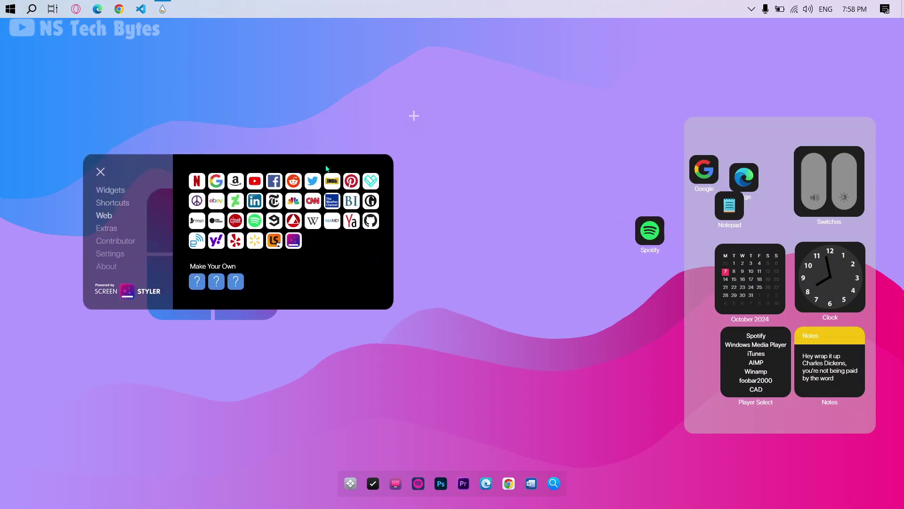
Step: Shift the Player Select and Notes widgets slightly down and left on the panel, and turn on Hide Labels
drag(753, 371, 743, 379)
drag(832, 363, 827, 369)
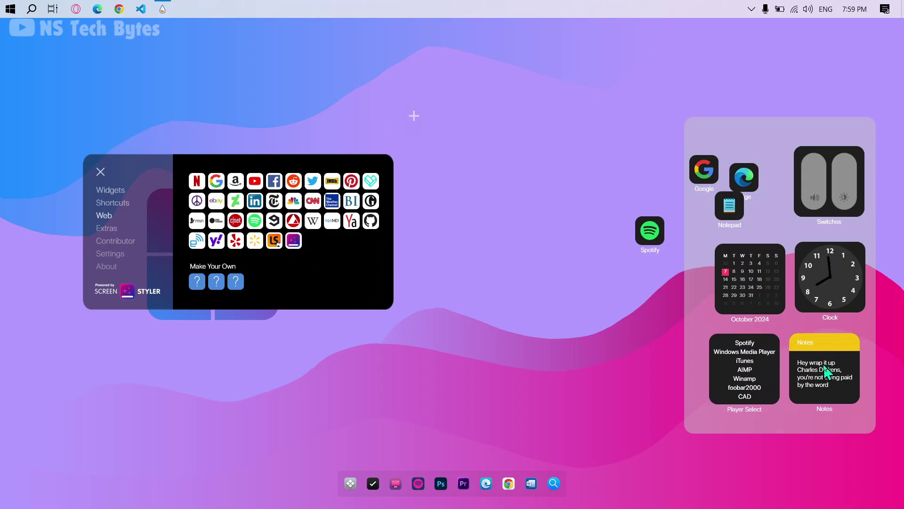
click(109, 254)
click(260, 175)
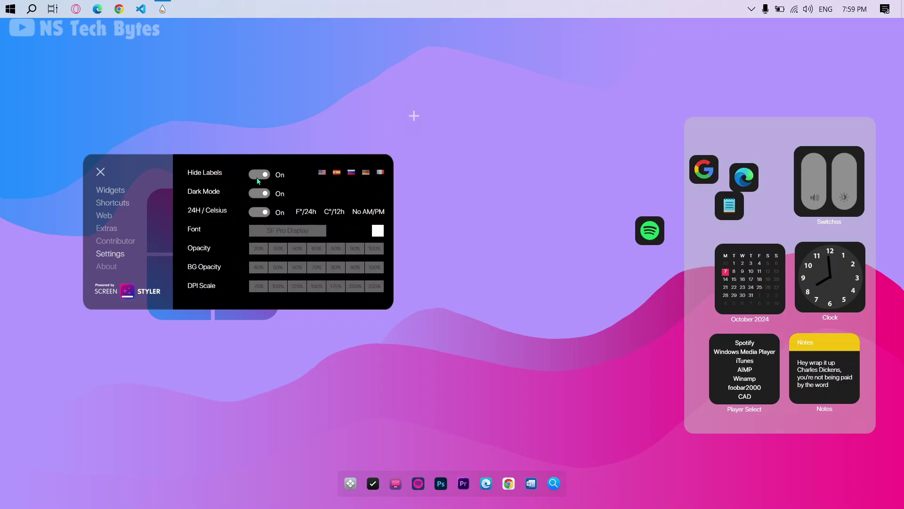
Step: Align the Calendar above Player Select, the Clock above Notes, and the Switches widget directly above the Clock
drag(749, 274, 744, 284)
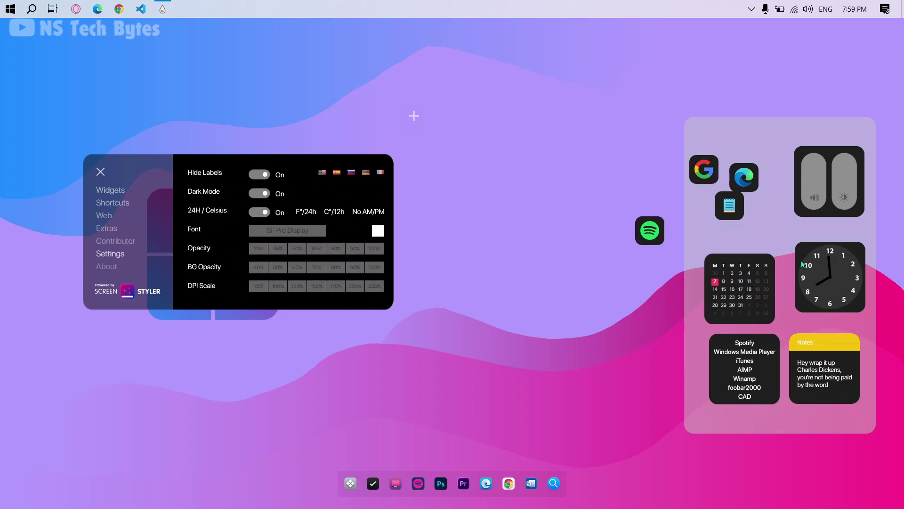
mouse_move(804, 262)
mouse_down()
mouse_move(821, 270)
mouse_move(820, 263)
mouse_up()
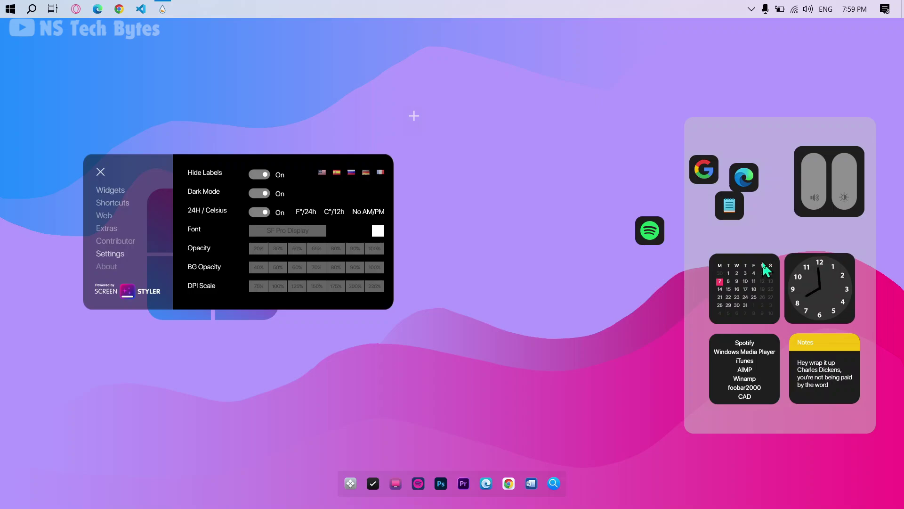
drag(801, 264, 808, 267)
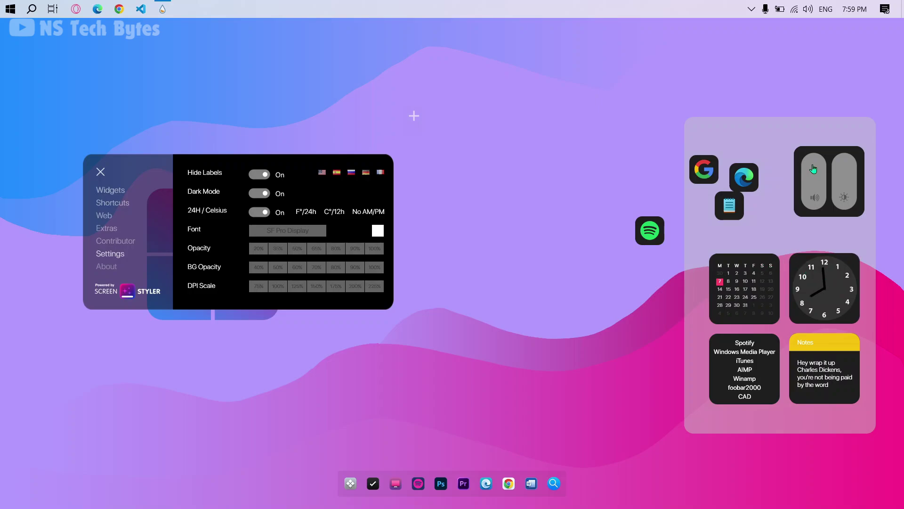
drag(814, 169, 825, 185)
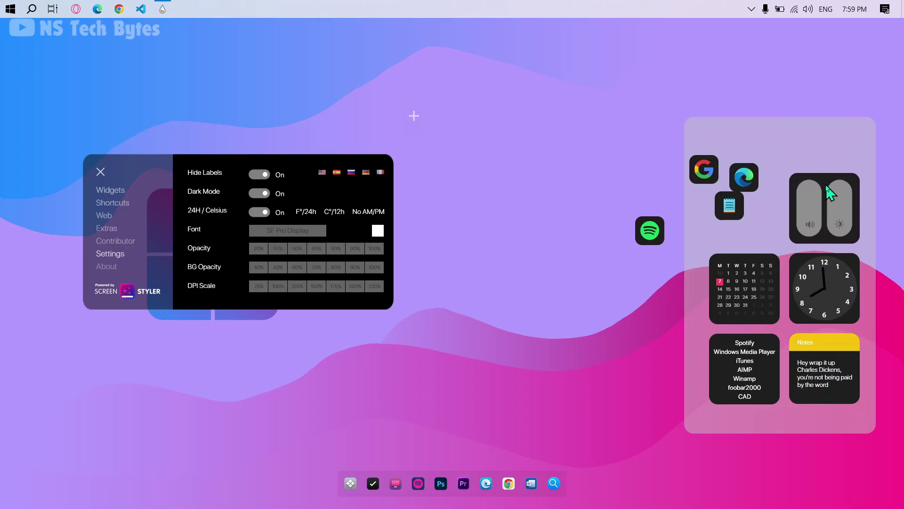
Step: Arrange the Google, Edge, Spotify and Notepad shortcuts in a two-by-two grid above the calendar, beside the Switches widget
drag(754, 190, 767, 237)
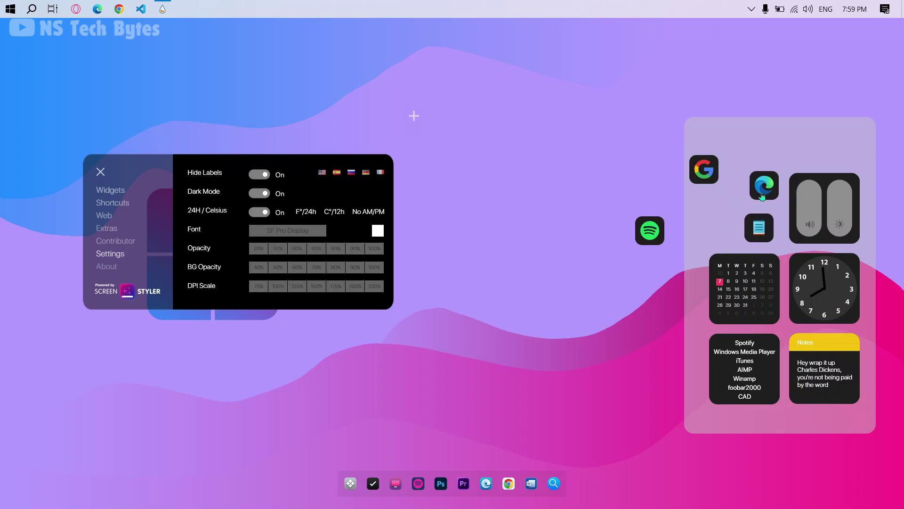
drag(762, 196, 758, 198)
drag(701, 180, 727, 202)
drag(656, 235, 730, 227)
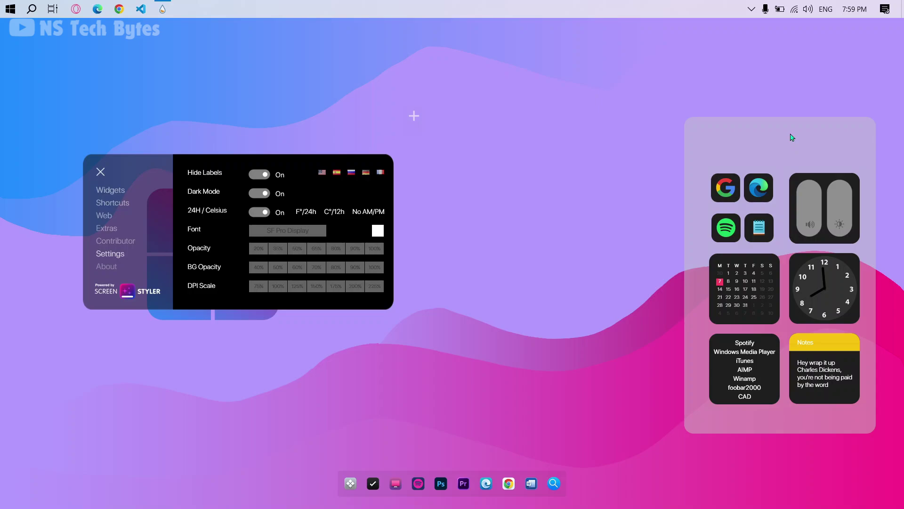
Step: Center the background panel behind the widgets and move the launcher's plus sign to the panel's upper right outer edge
drag(791, 137, 763, 151)
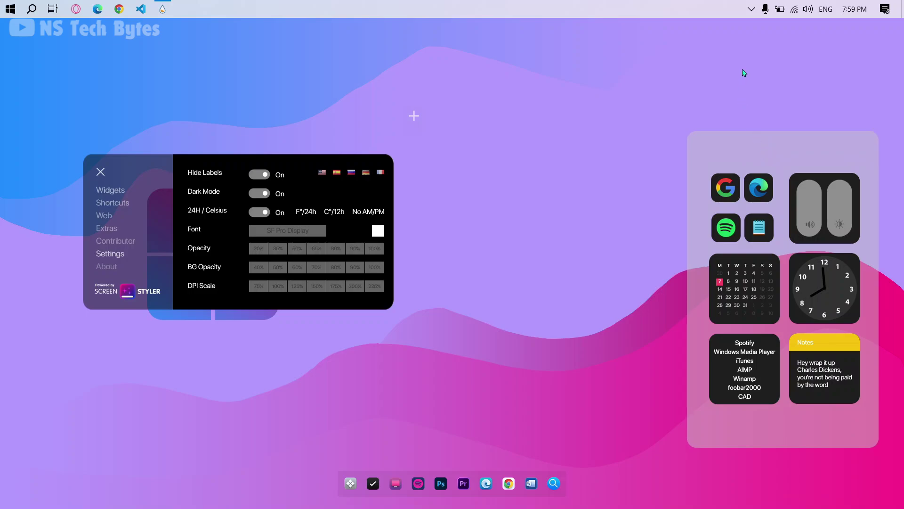
drag(766, 149, 768, 146)
mouse_move(414, 120)
mouse_down()
mouse_move(848, 153)
mouse_move(896, 140)
mouse_up()
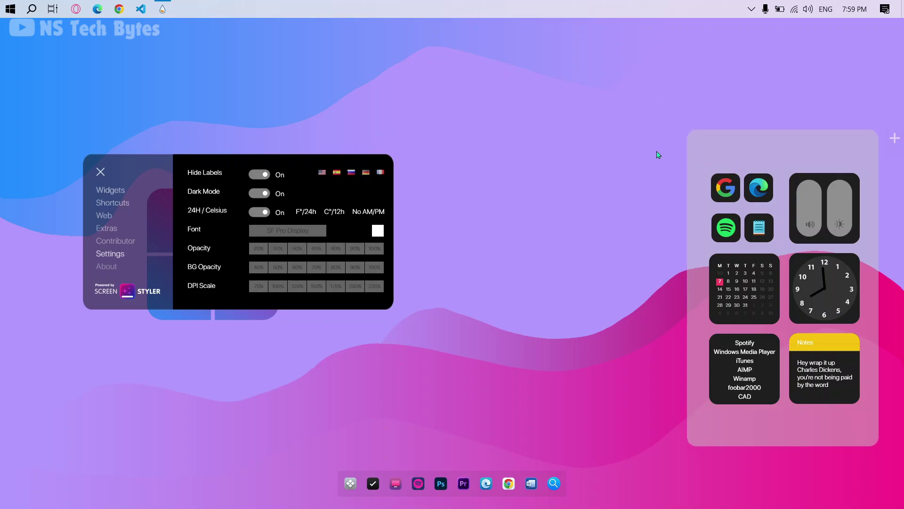
Step: Move the item gallery toward the middle of the desktop, turn off Dark Mode, and set Opacity and BG Opacity to 80%
drag(306, 165, 439, 104)
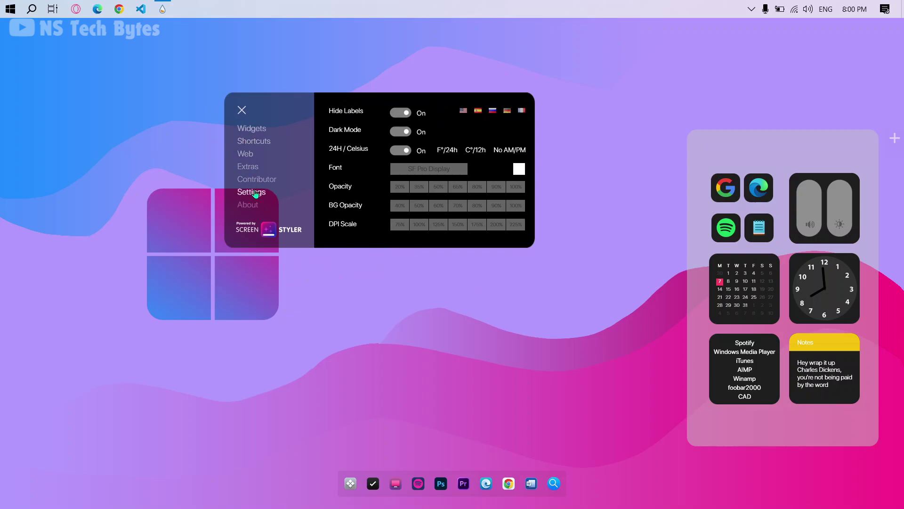
click(399, 134)
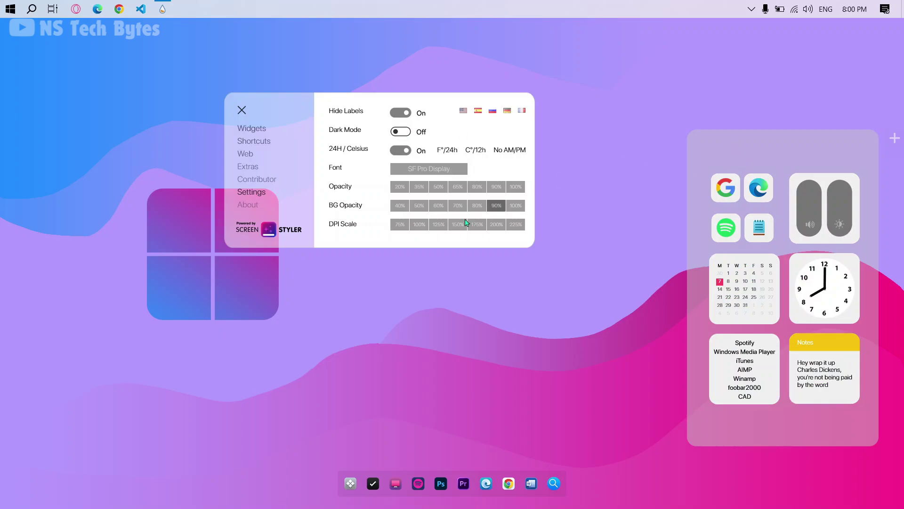
click(479, 190)
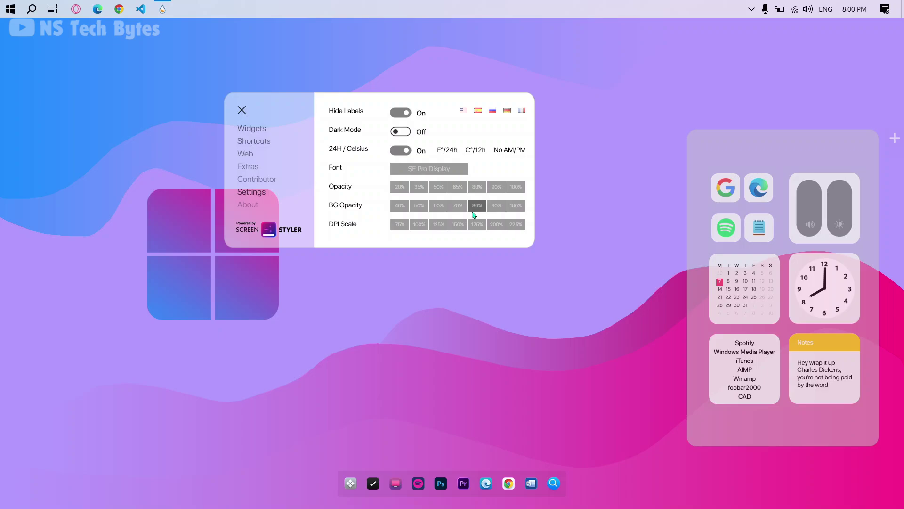
click(474, 213)
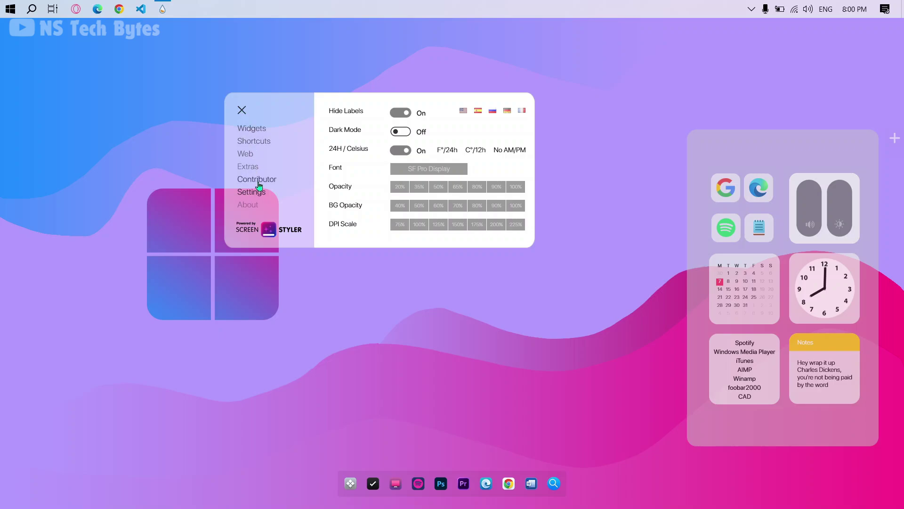
Step: Add the clock, date and news headlines widget from Extras and place it in the lower left of the desktop
click(247, 169)
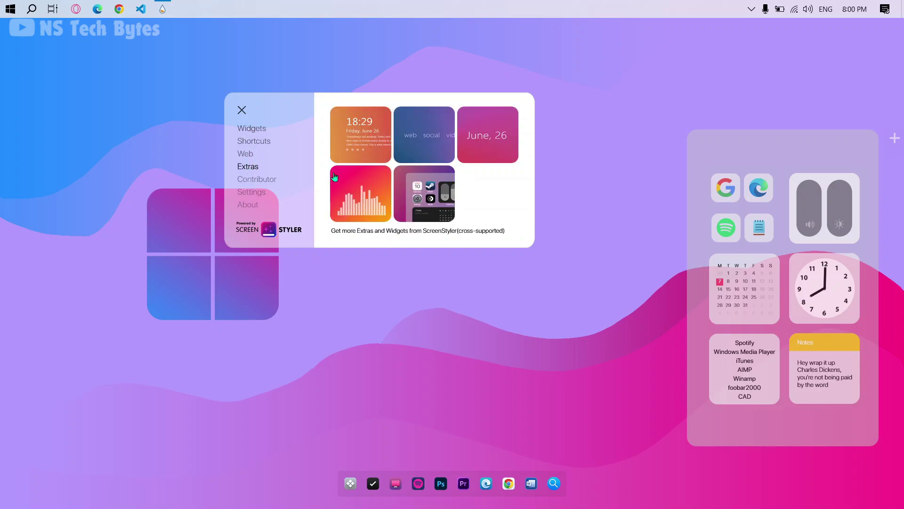
click(358, 134)
drag(90, 83, 106, 417)
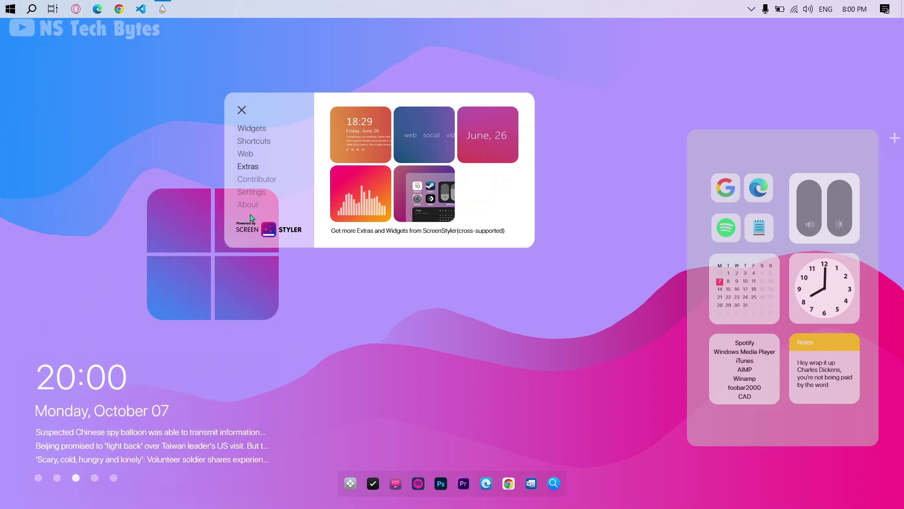
Step: Turn off the 24H / Celsius setting and nudge the clock and news widget slightly up and to the left
click(252, 192)
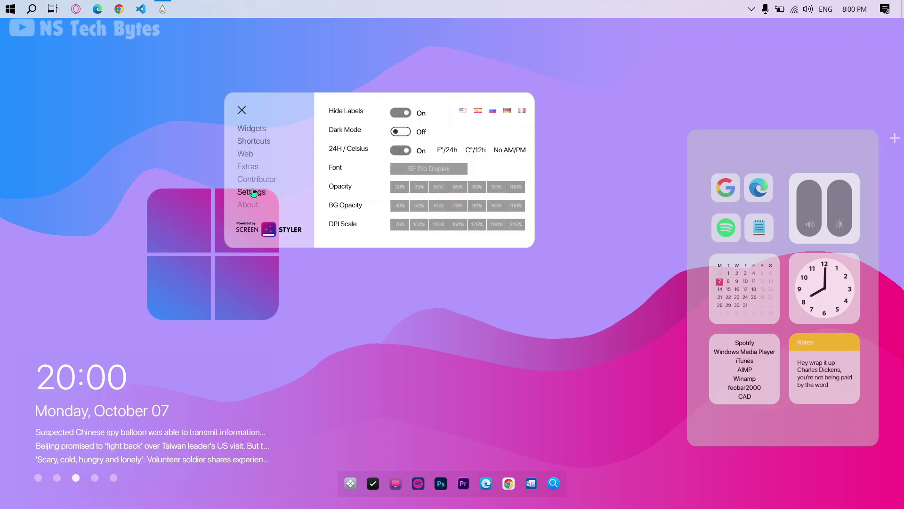
click(403, 152)
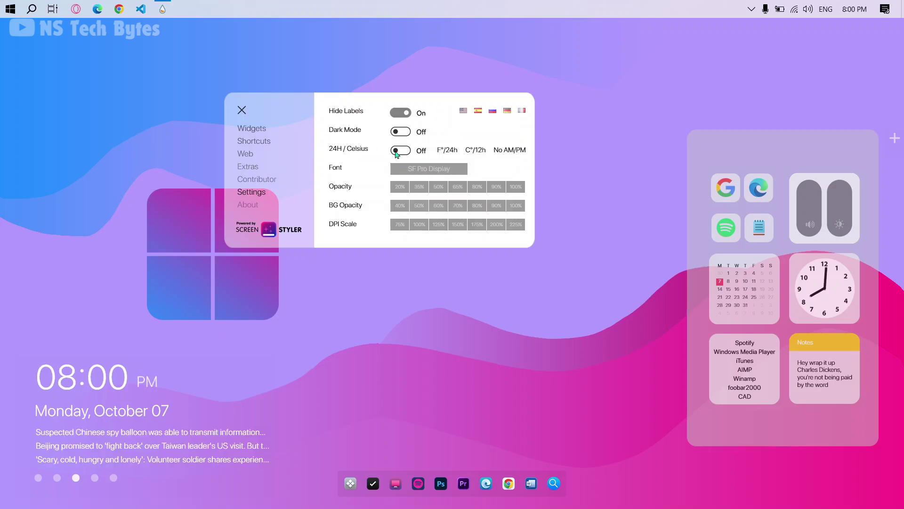
drag(134, 399, 121, 402)
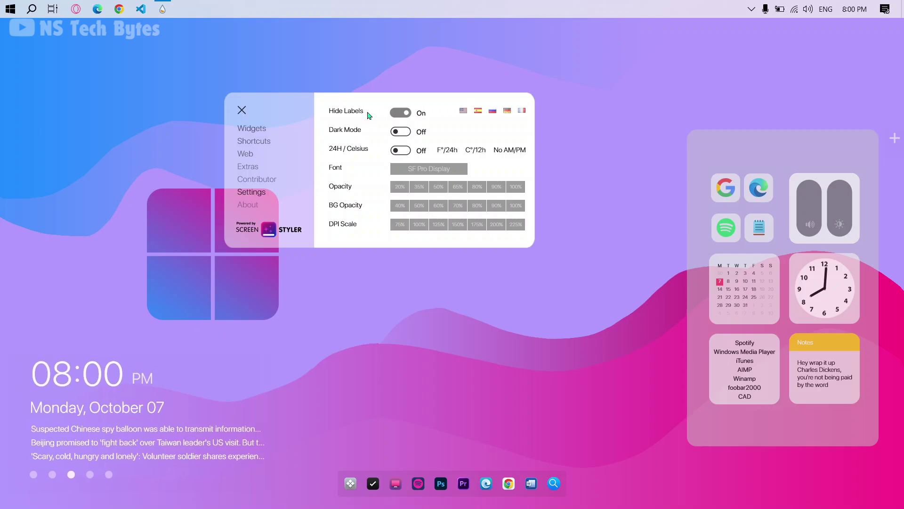
Step: Unload the BigSur launcher's plus-sign skin and close the item gallery and the Rainmeter manager
click(893, 139)
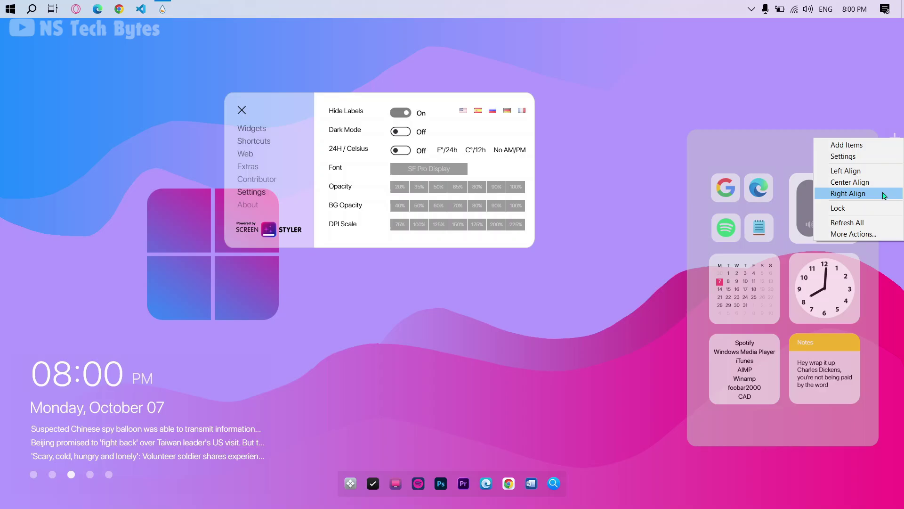
click(871, 234)
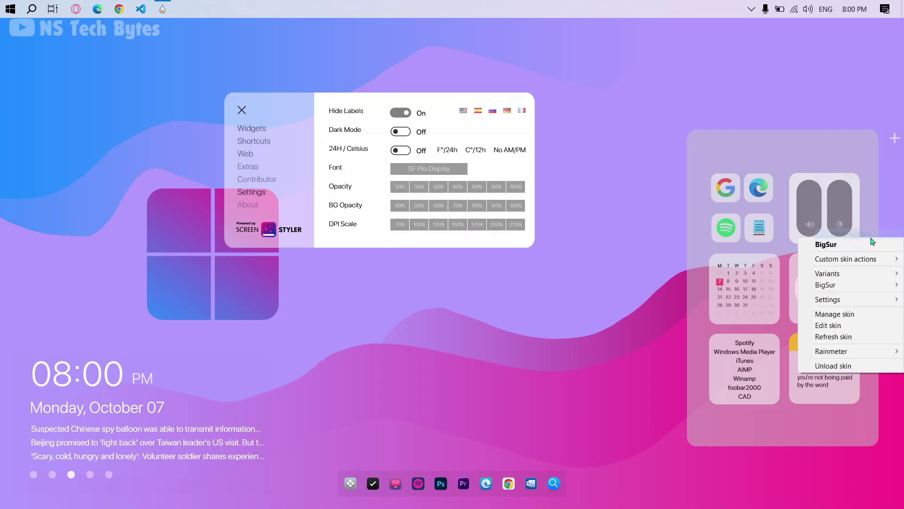
click(860, 367)
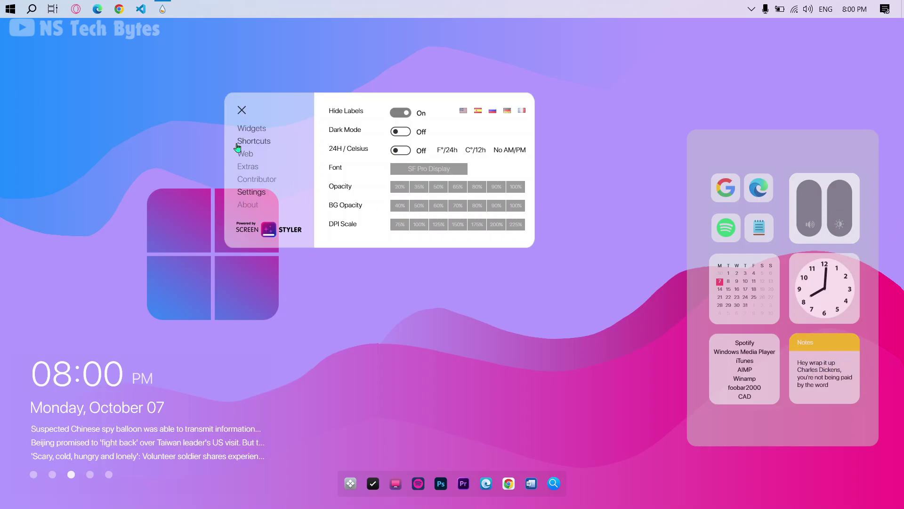
click(242, 110)
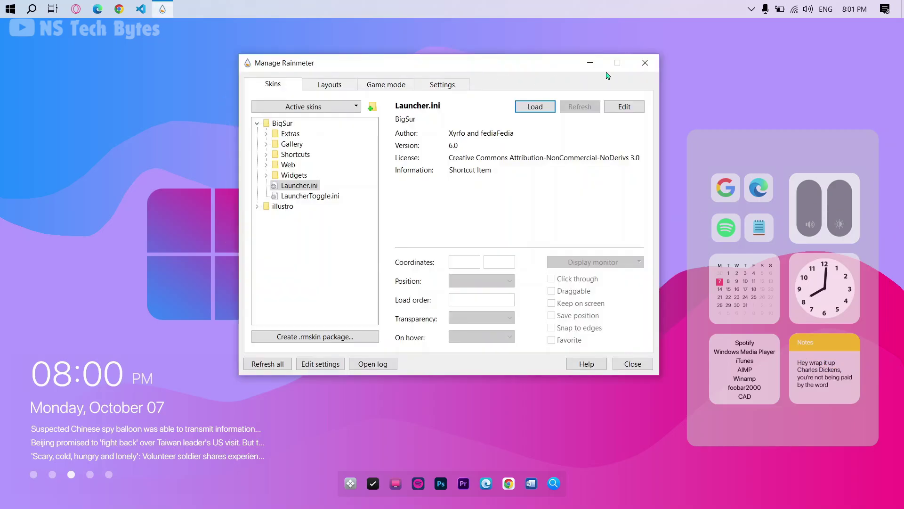
click(653, 61)
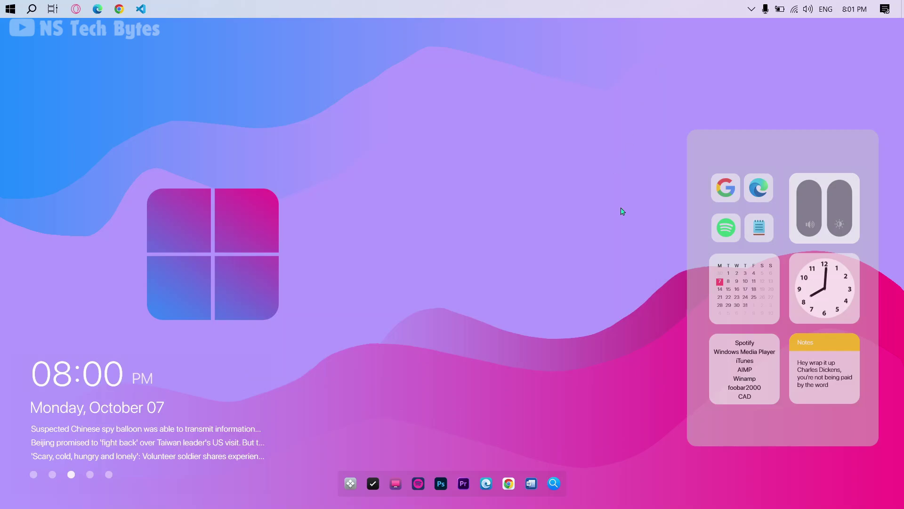
Step: Choose Windows Media Player in the Player Select widget and place the music widget below the calendar, beside Notes
click(728, 355)
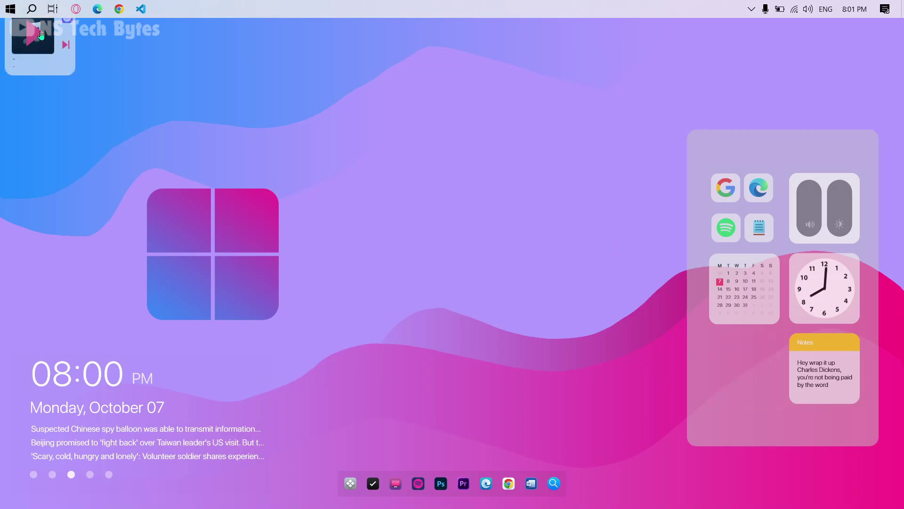
drag(41, 35, 750, 372)
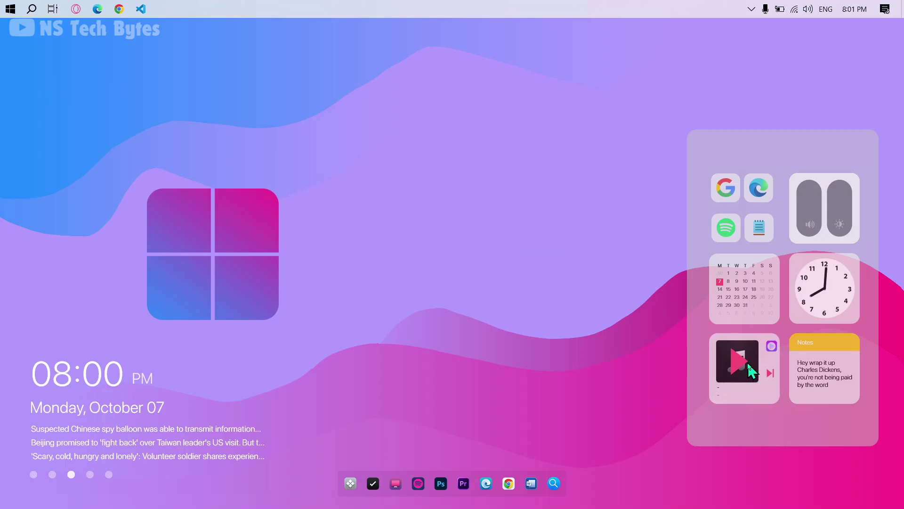
Step: Find and open Windows Media Player, and move its window clear of the widget panel
click(31, 9)
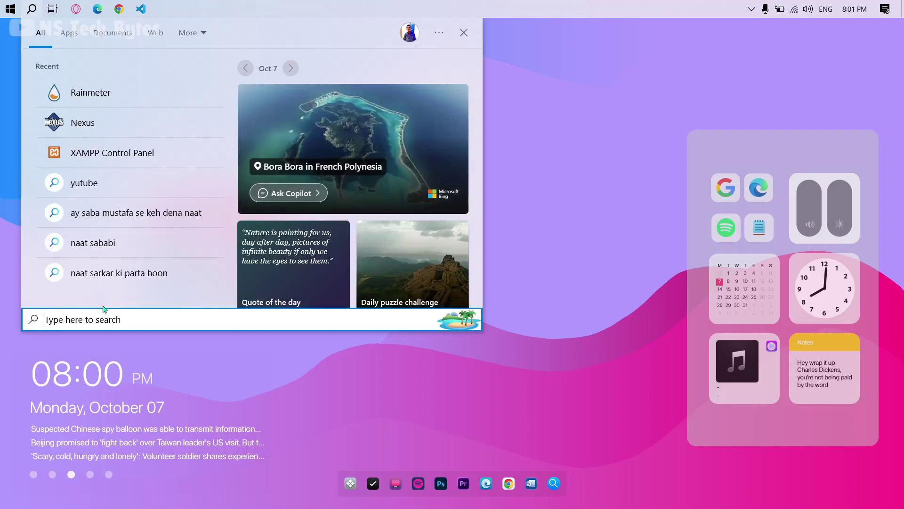
text(windows)
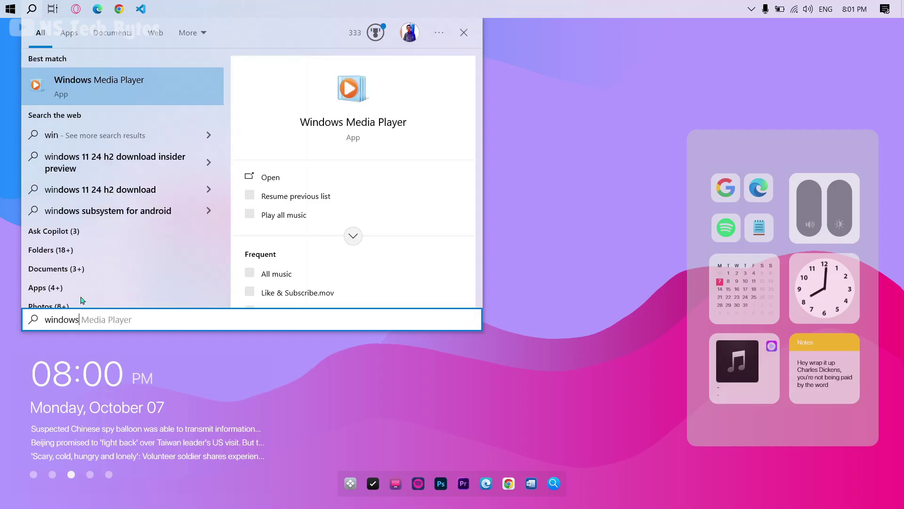
click(146, 95)
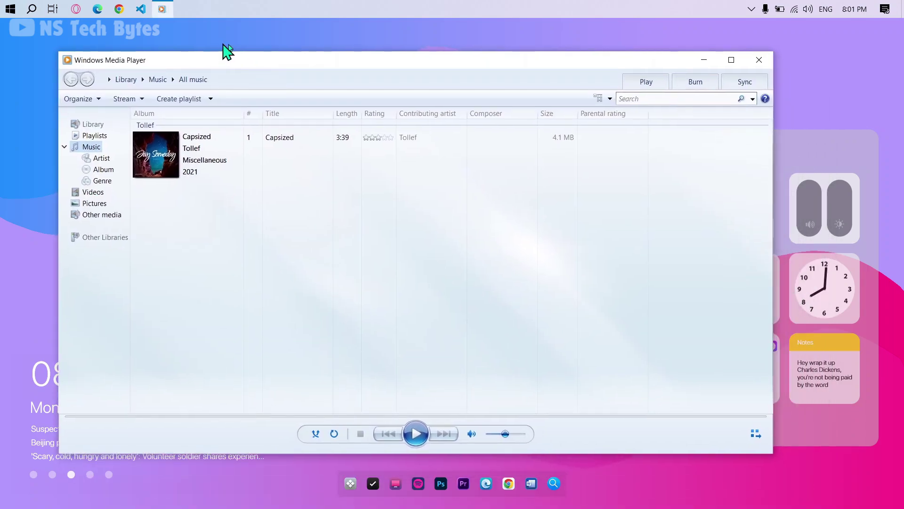
drag(773, 125, 521, 119)
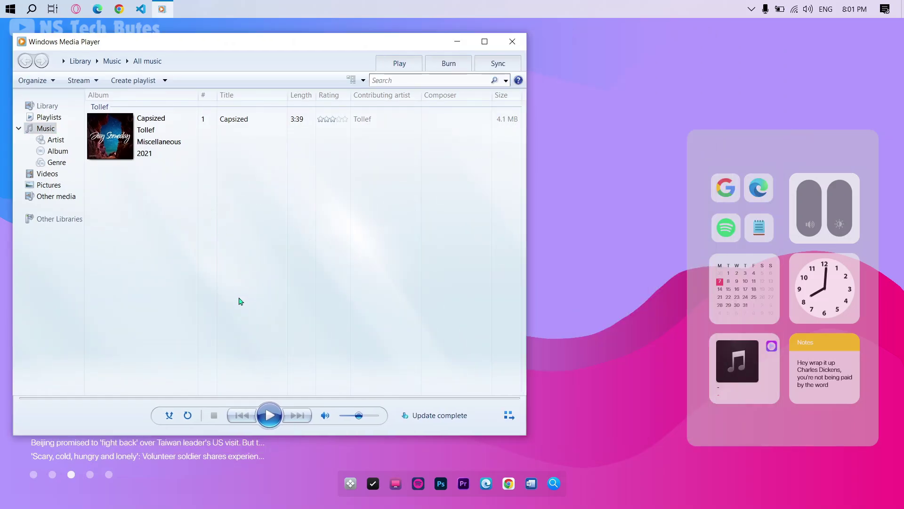
Step: Play the song Capsized, test pausing and resuming it from the music widget, and close Windows Media Player
click(267, 414)
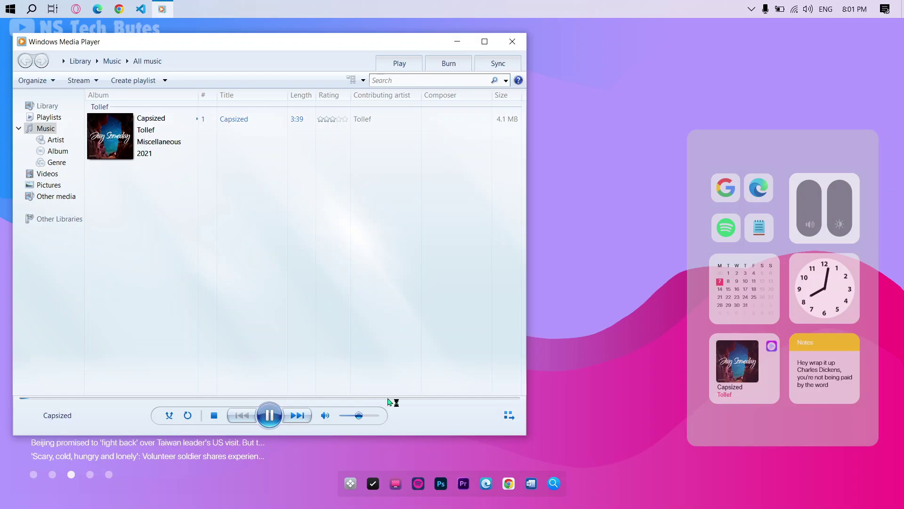
mouse_move(717, 375)
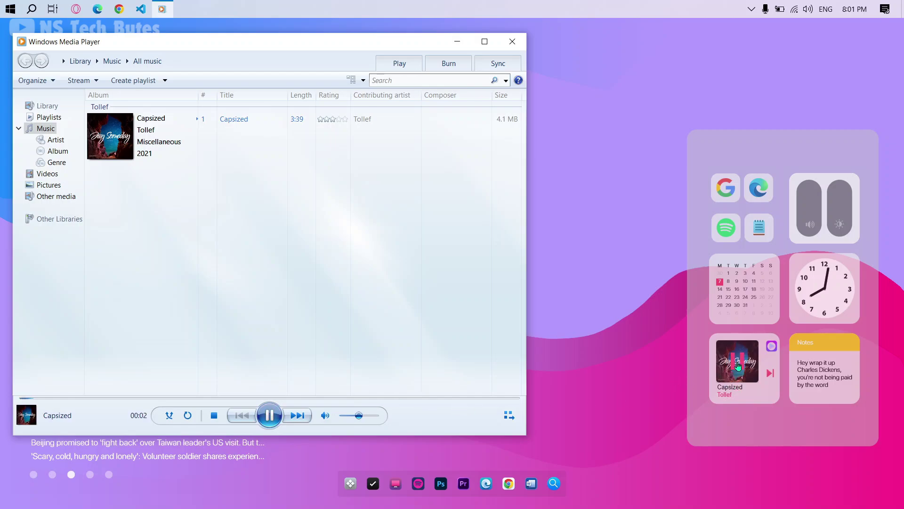
click(738, 366)
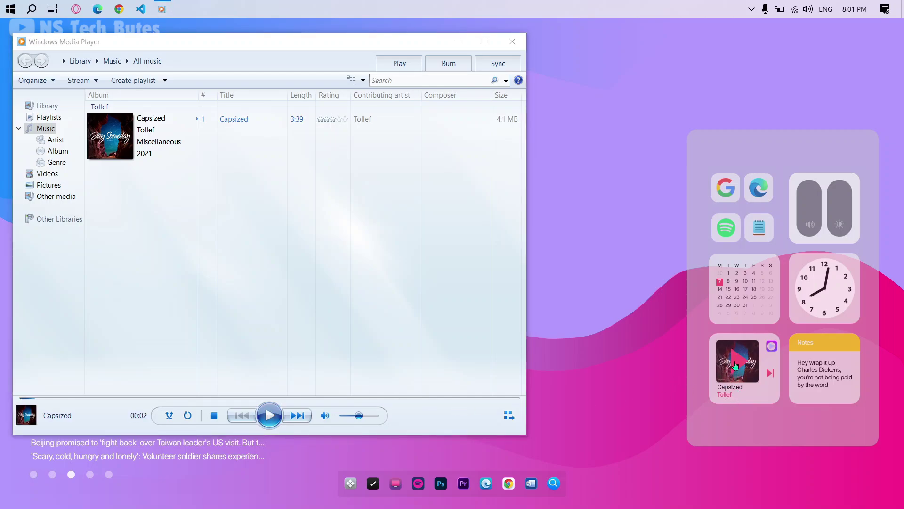
click(736, 365)
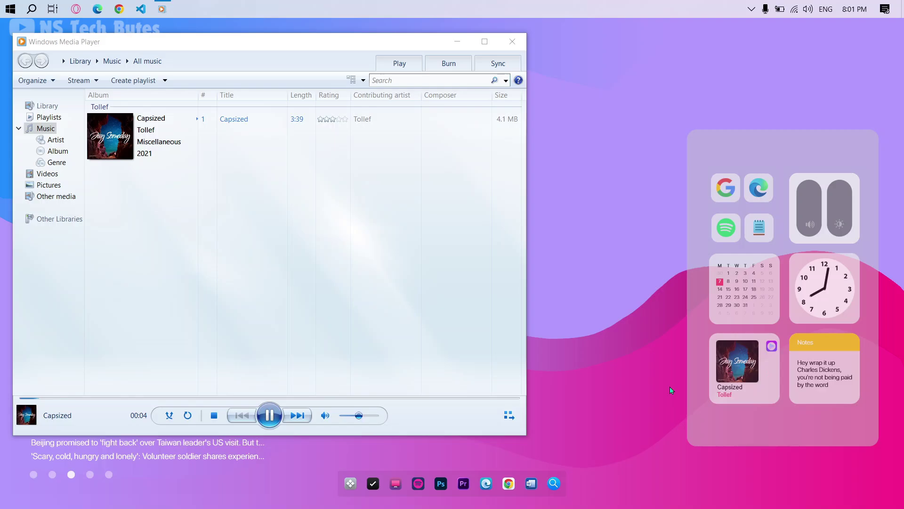
click(512, 43)
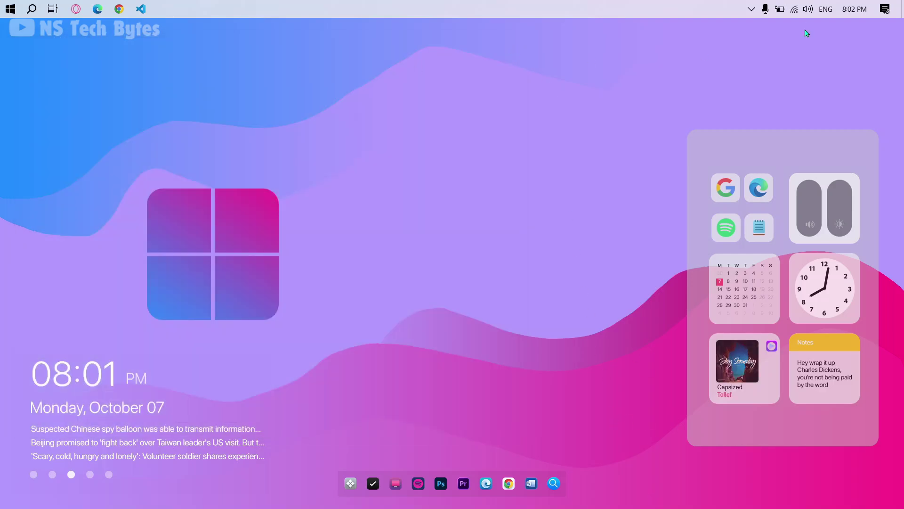
Step: Open the Rainmeter manager and disable the Draggable option for the active BgRounded and ClockNews skins
click(751, 9)
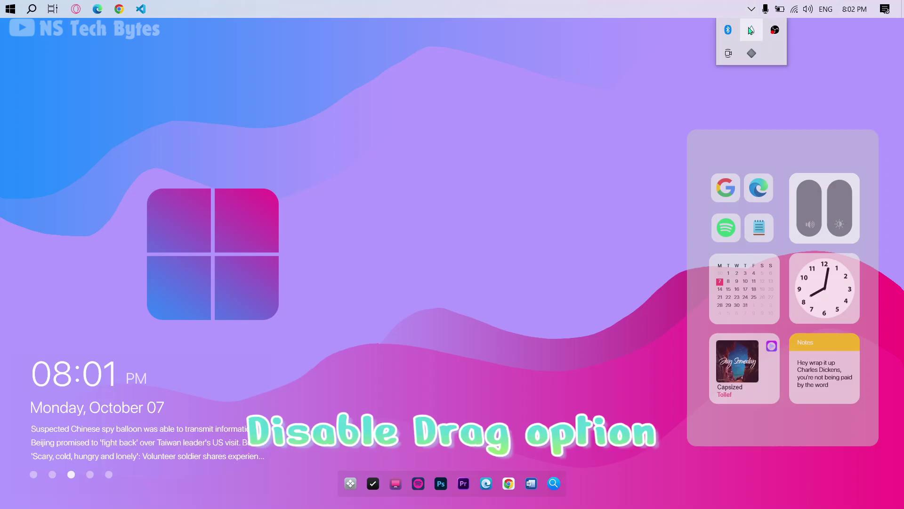
click(752, 30)
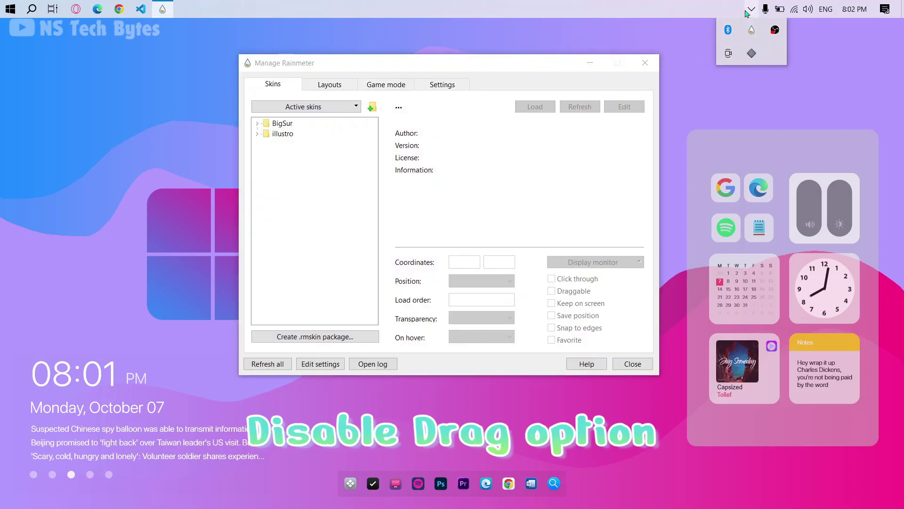
click(283, 107)
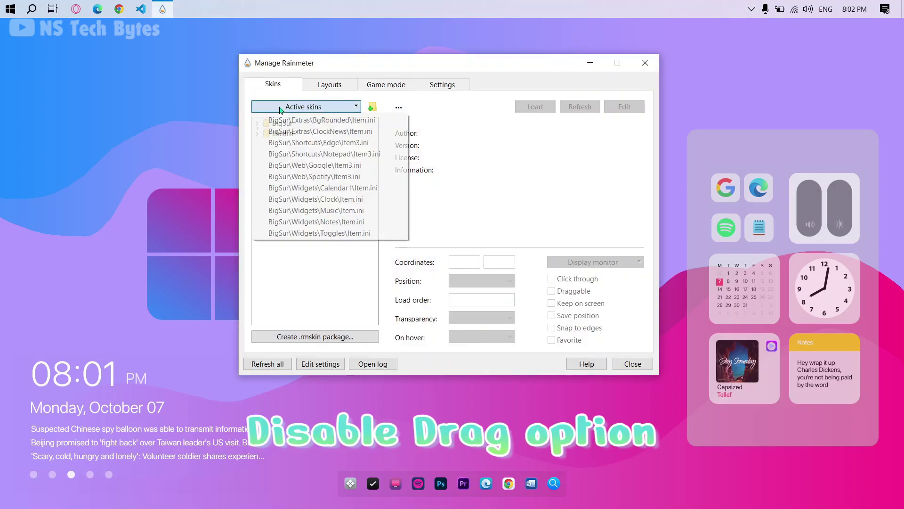
click(302, 118)
click(552, 291)
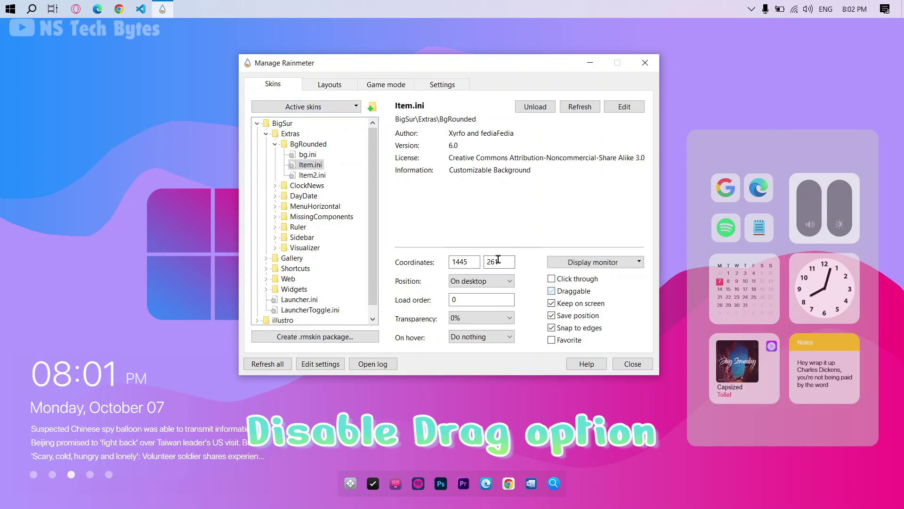
click(301, 107)
click(315, 132)
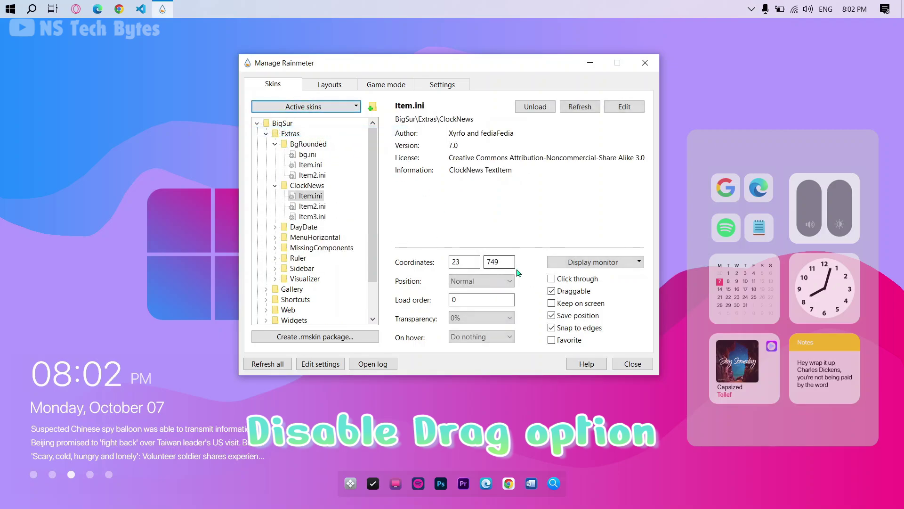
click(551, 290)
Step: Disable the Draggable option for the active Edge, Notepad and Google shortcut skins
click(345, 106)
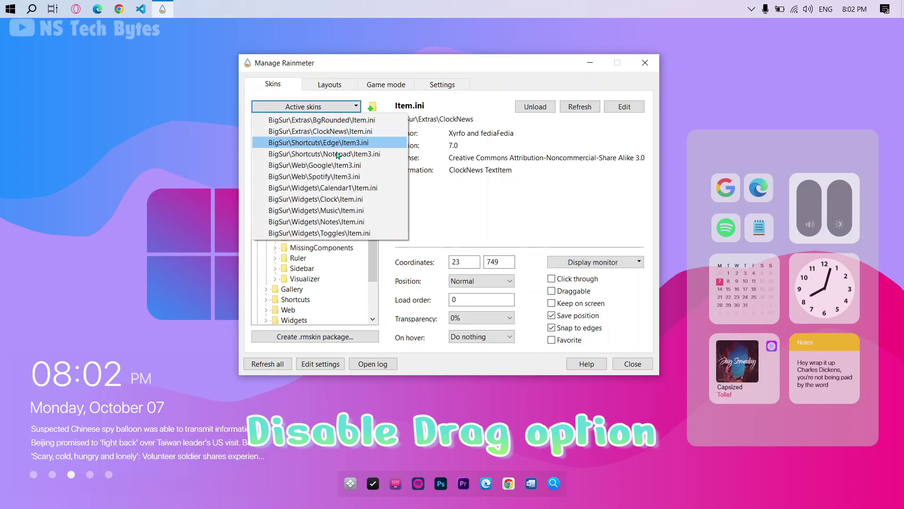
click(306, 138)
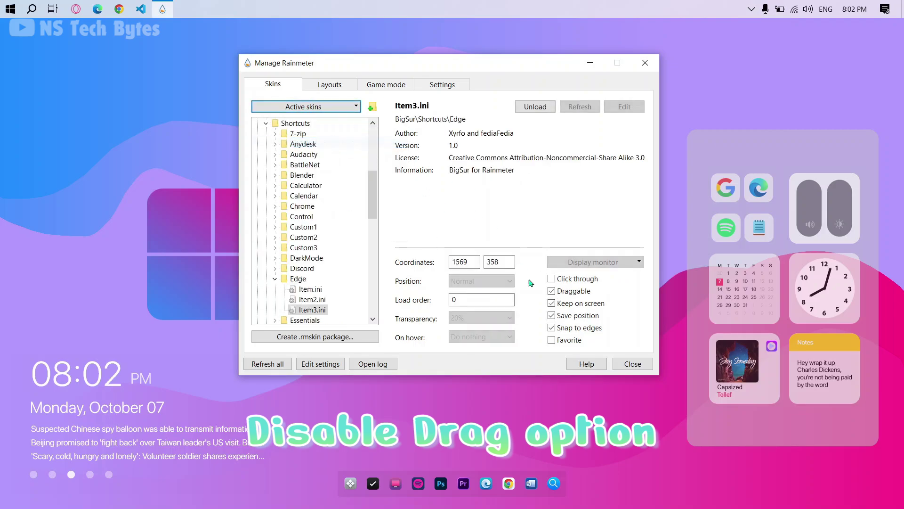
click(336, 113)
click(329, 149)
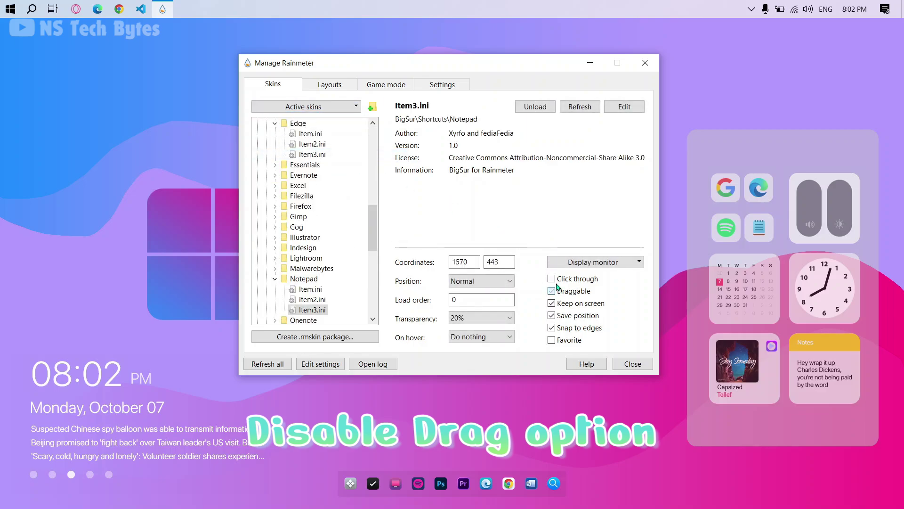
click(351, 108)
click(346, 161)
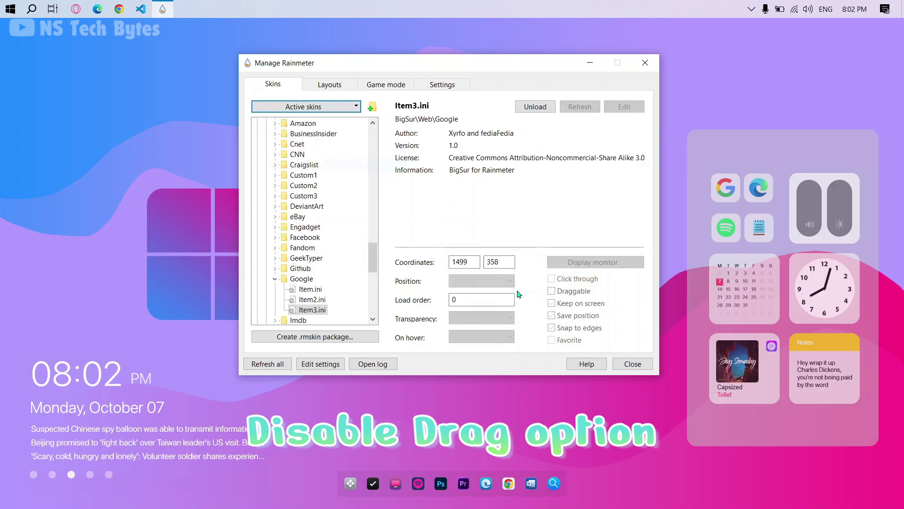
Step: Disable the Draggable option for the active Spotify shortcut and Calendar1 widget skins
click(325, 107)
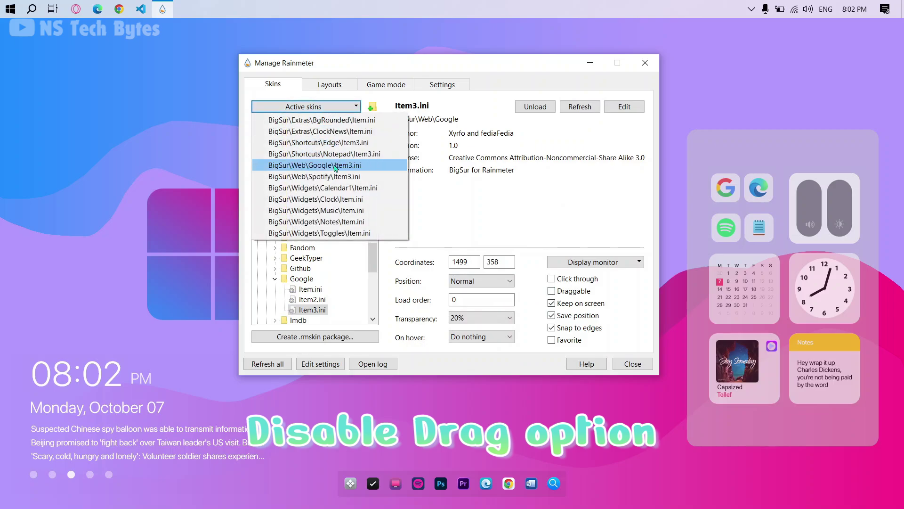
click(325, 168)
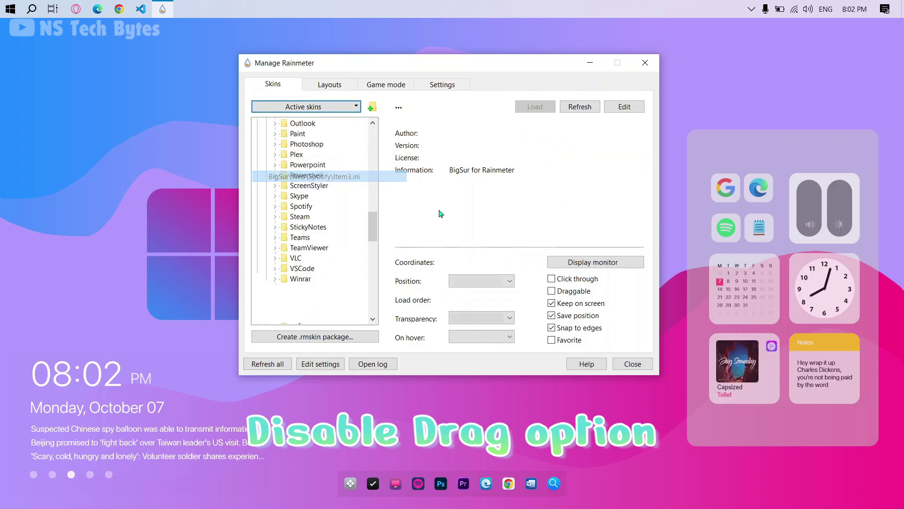
click(339, 113)
click(349, 187)
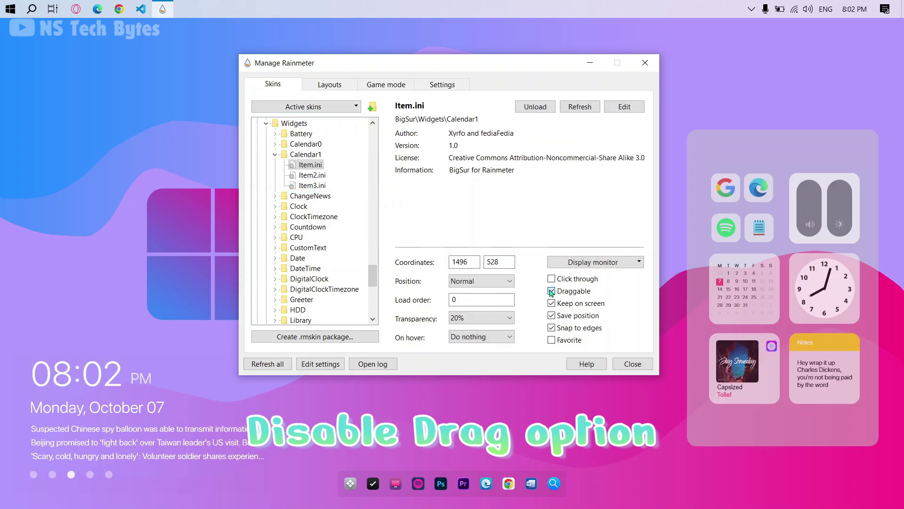
click(304, 109)
click(306, 297)
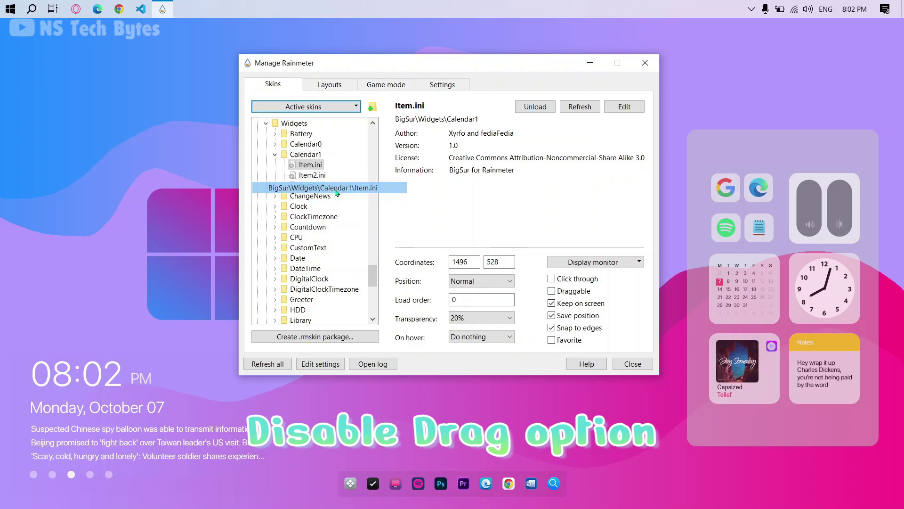
Step: Disable the Draggable option for the active Clock and Music widget skins
click(333, 107)
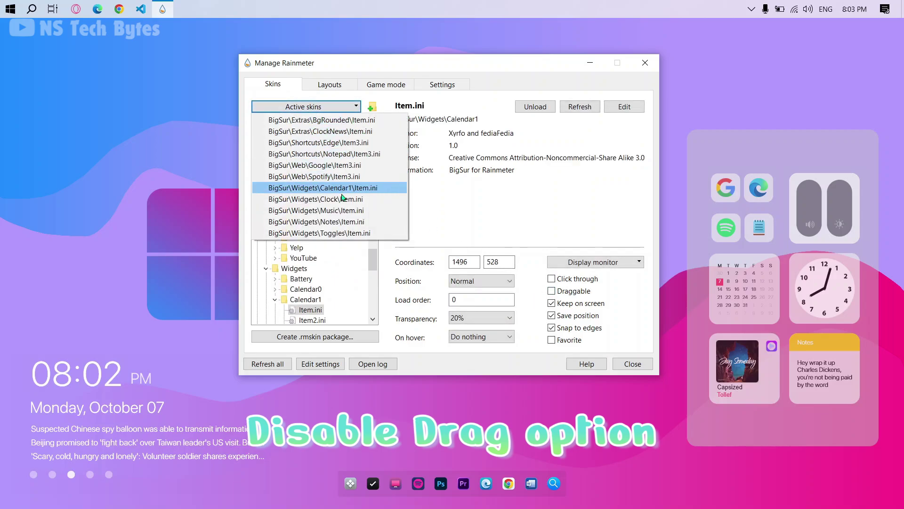
click(310, 196)
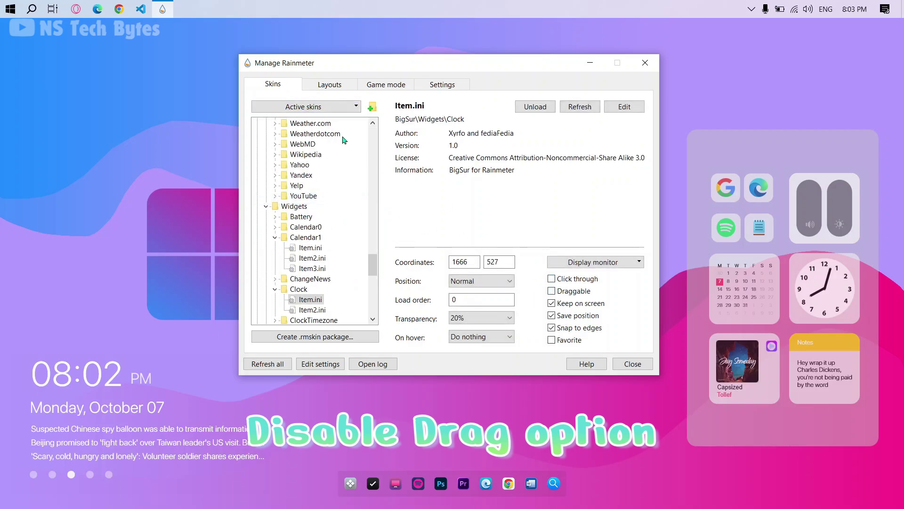
click(331, 107)
click(336, 215)
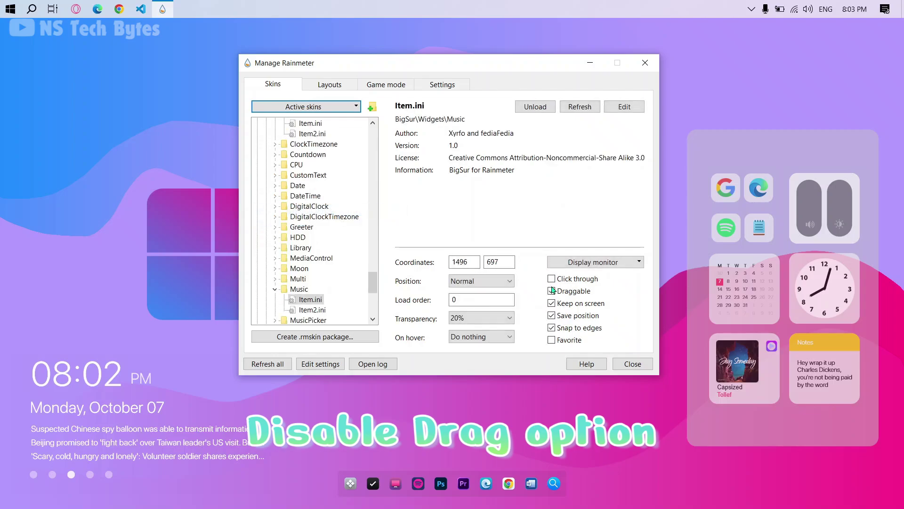
Step: Disable the Draggable option for the active Notes and Toggles widget skins, and close the Rainmeter manager
click(313, 109)
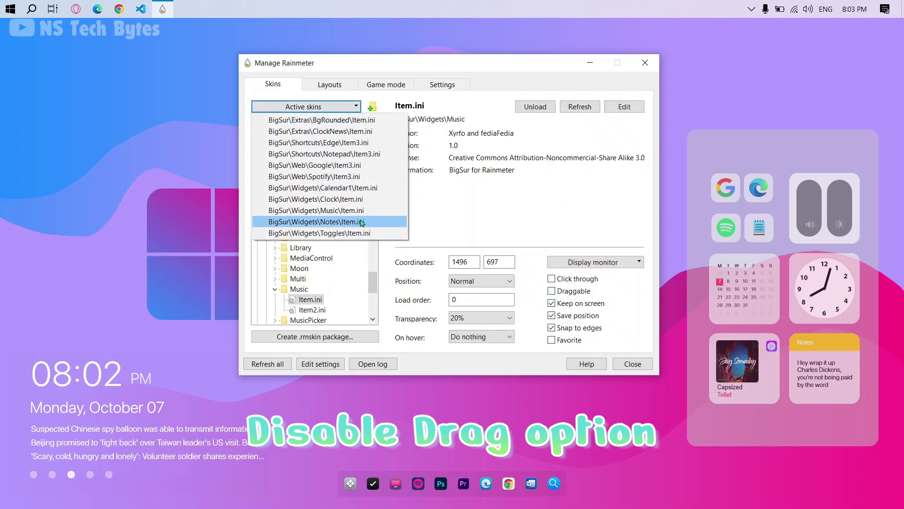
click(334, 223)
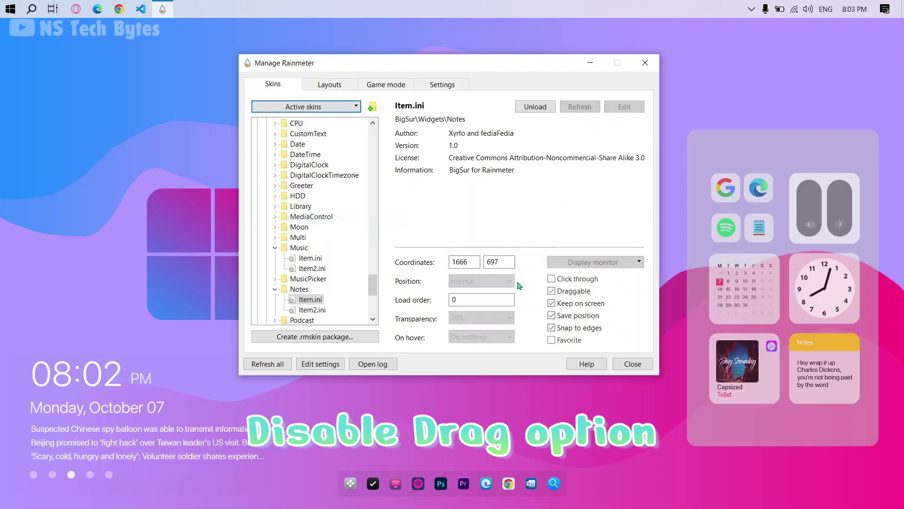
click(324, 105)
click(345, 225)
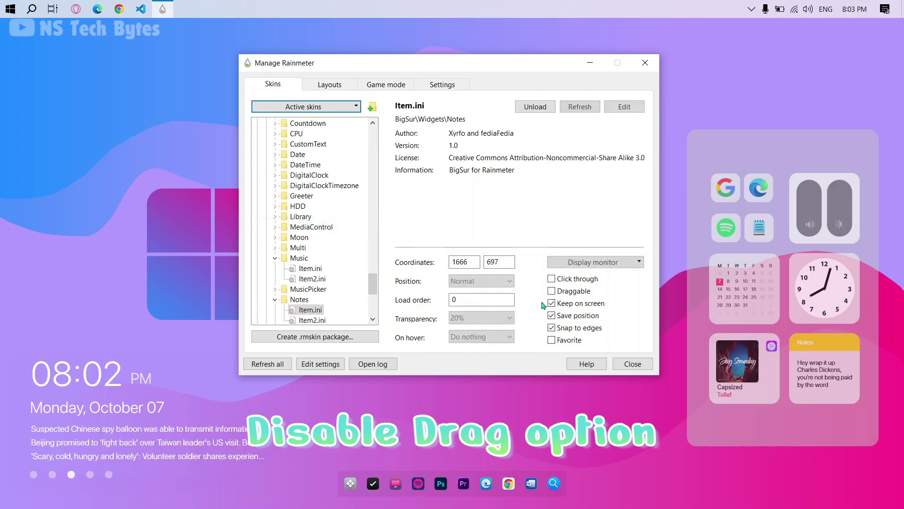
click(303, 107)
click(372, 233)
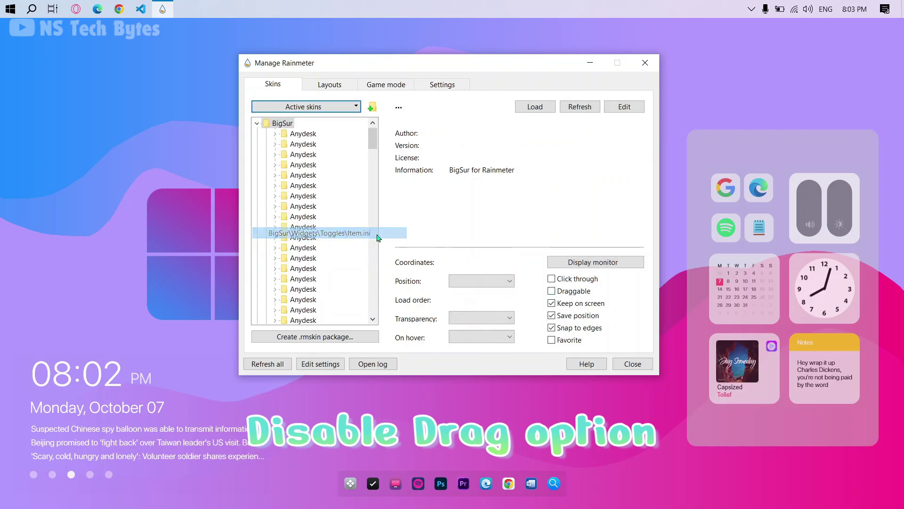
click(562, 292)
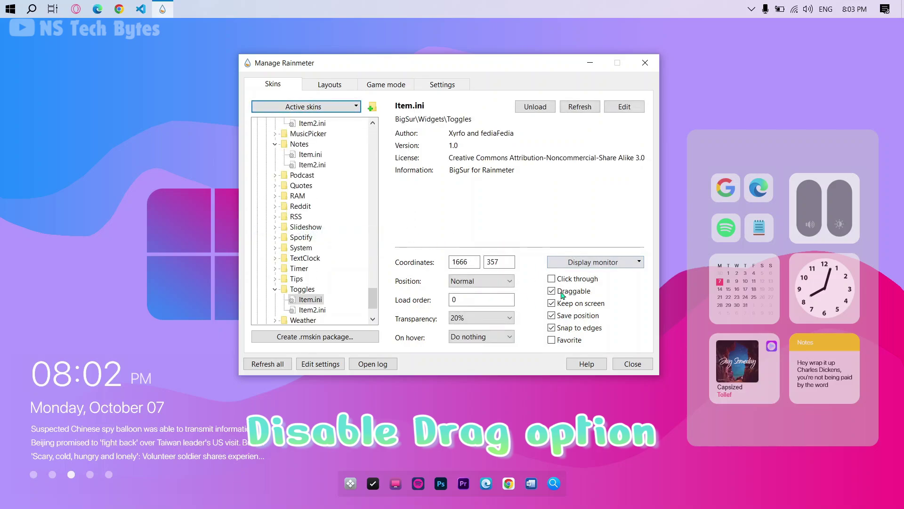
click(632, 364)
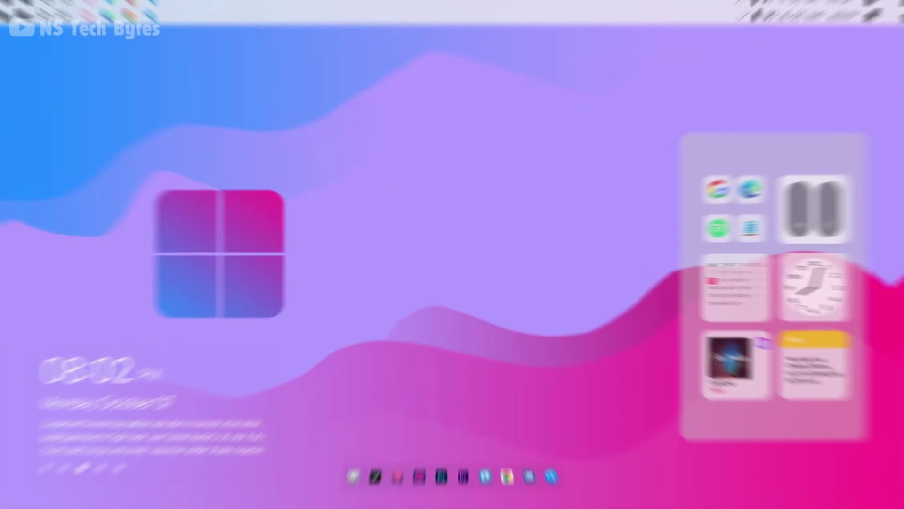